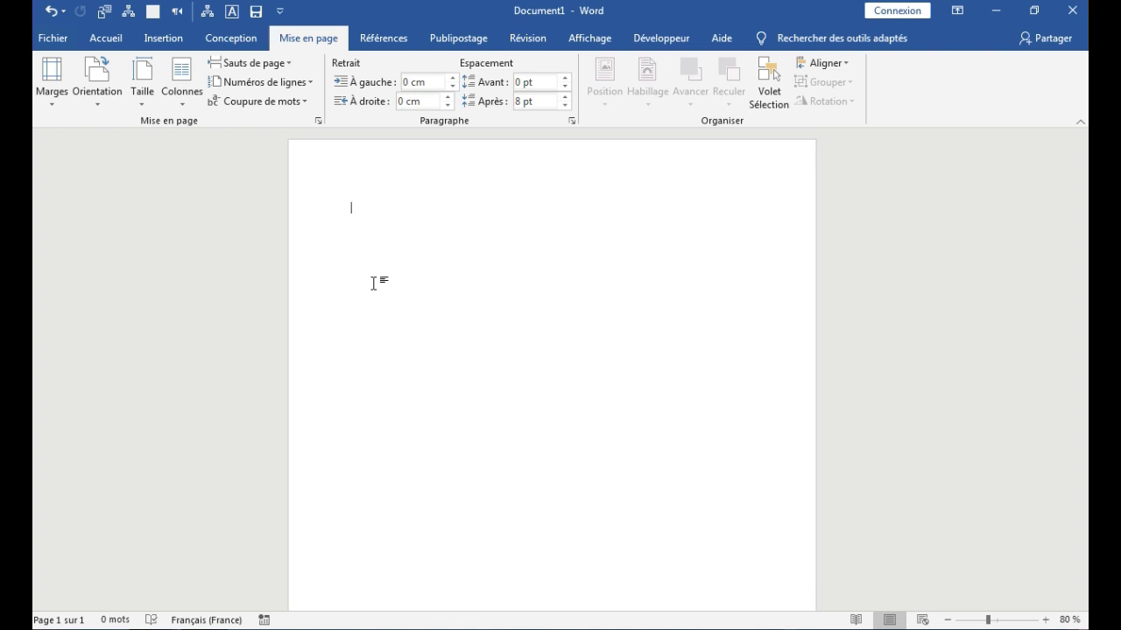
- Set the blank document's page orientation to landscape (Paysage)
{"action": "left_click", "coordinate": [101, 97]}
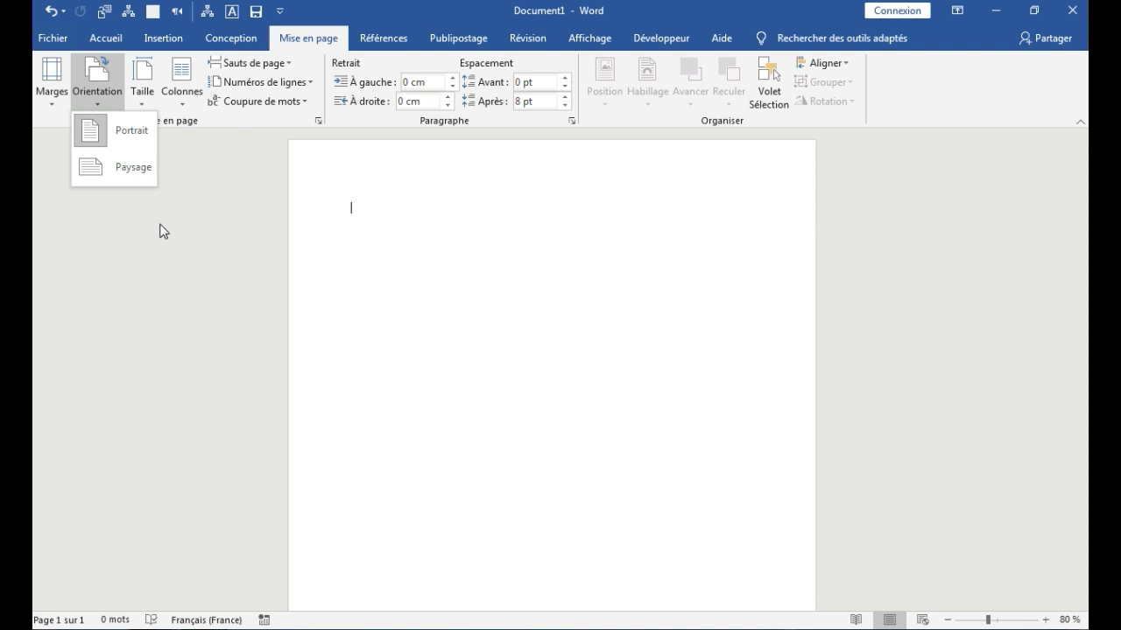
{"action": "left_click", "coordinate": [112, 175]}
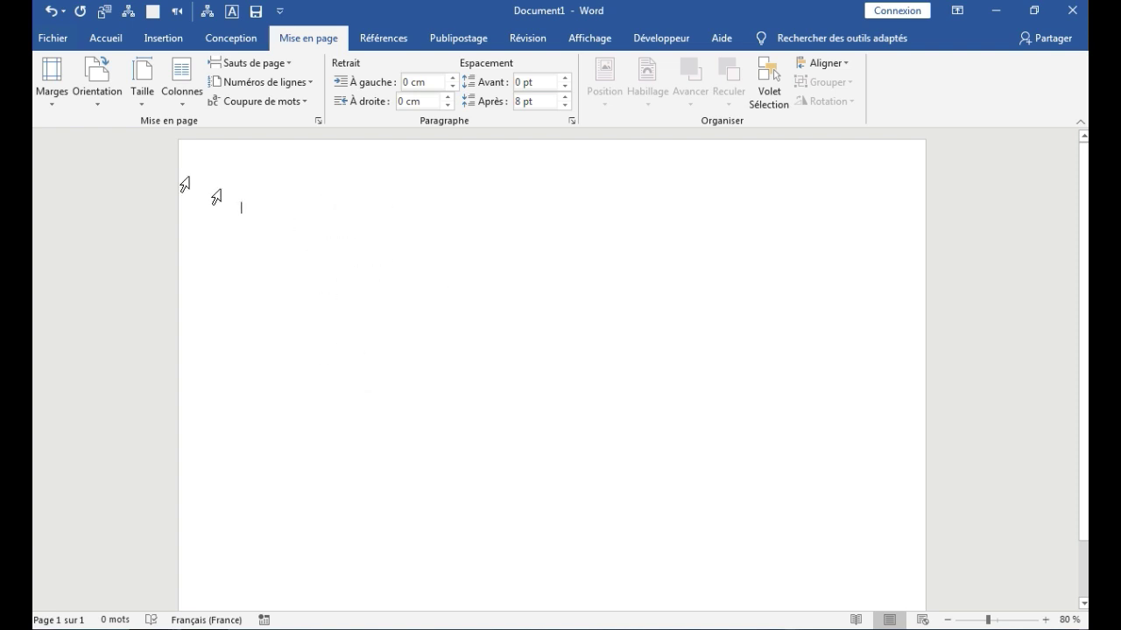
{"action": "left_click", "coordinate": [104, 108]}
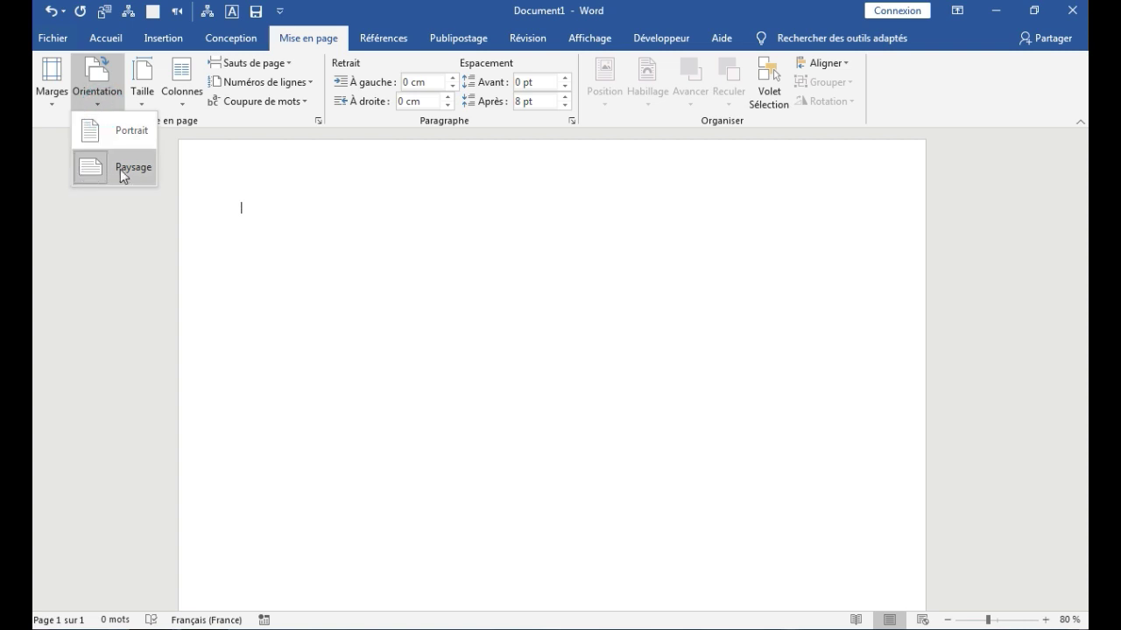
{"action": "left_click", "coordinate": [309, 39]}
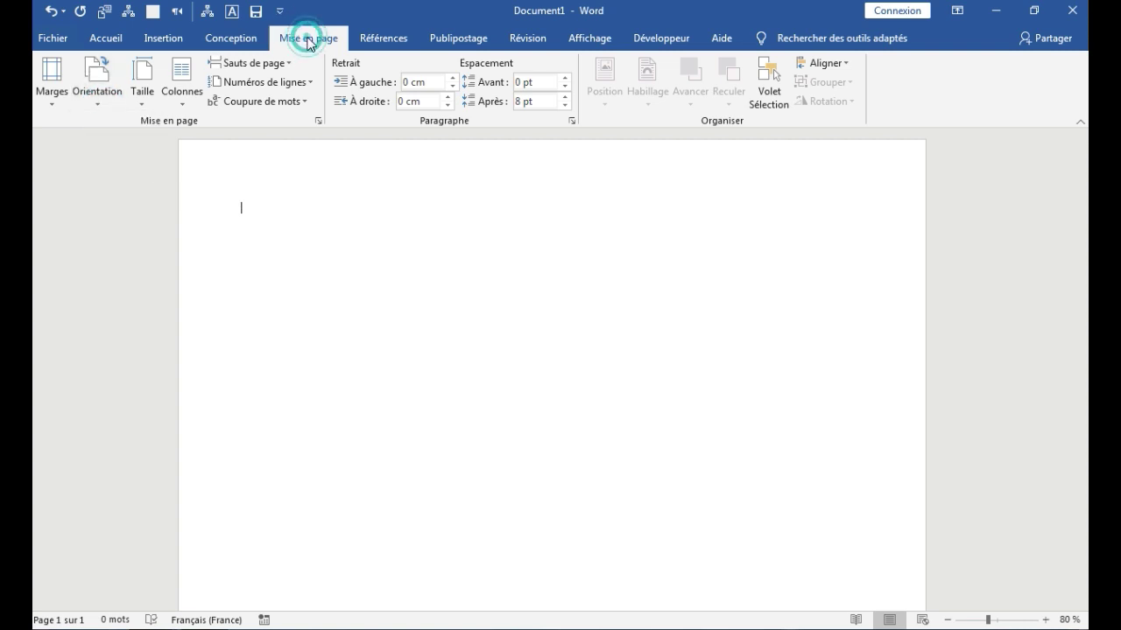
- Insert a SmartArt graphic of the Organigramme layout from the Hiérarchie category into the page
{"action": "left_click", "coordinate": [162, 40]}
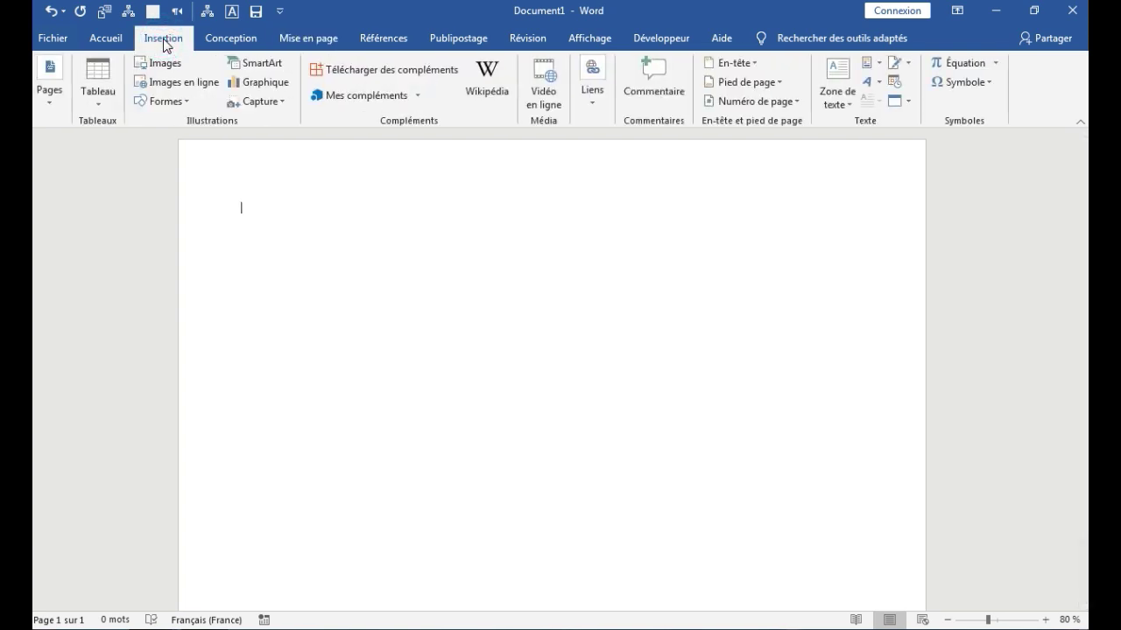
{"action": "left_click", "coordinate": [258, 70]}
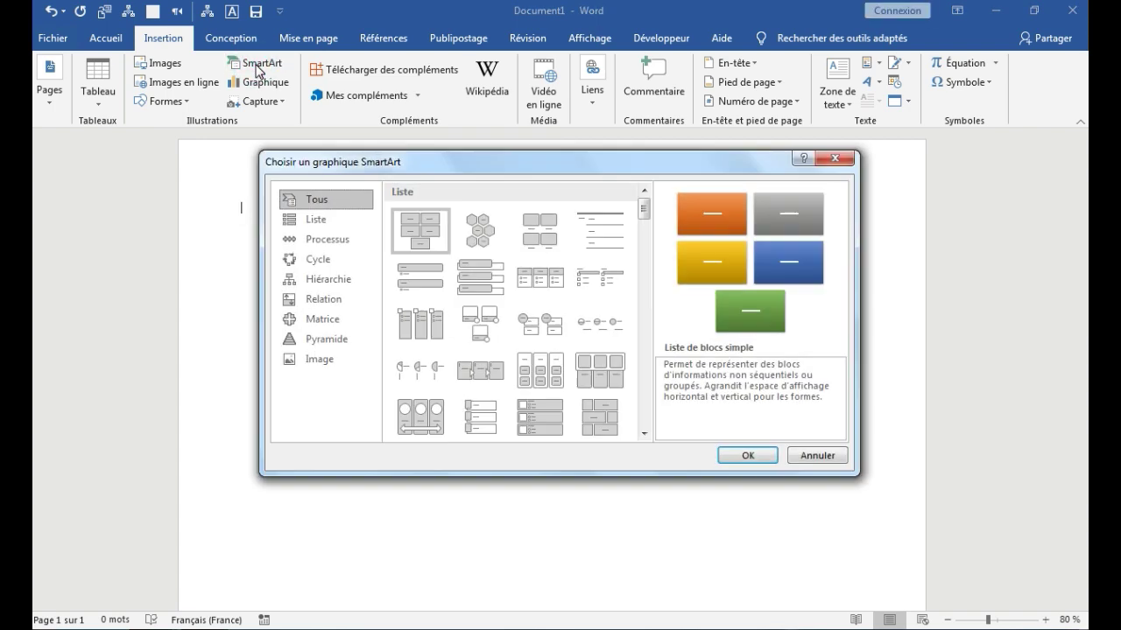
{"action": "mouse_move", "coordinate": [447, 162]}
{"action": "left_mouse_down"}
{"action": "mouse_move", "coordinate": [386, 171]}
{"action": "mouse_move", "coordinate": [441, 199]}
{"action": "mouse_move", "coordinate": [448, 150]}
{"action": "left_mouse_up"}
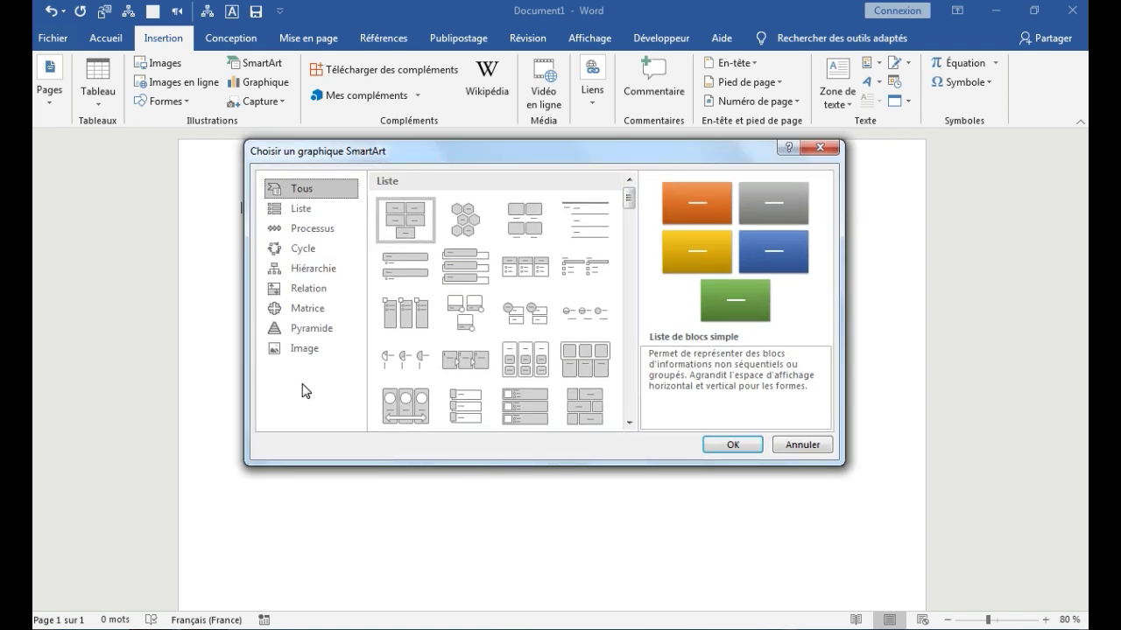
{"action": "left_click", "coordinate": [313, 277]}
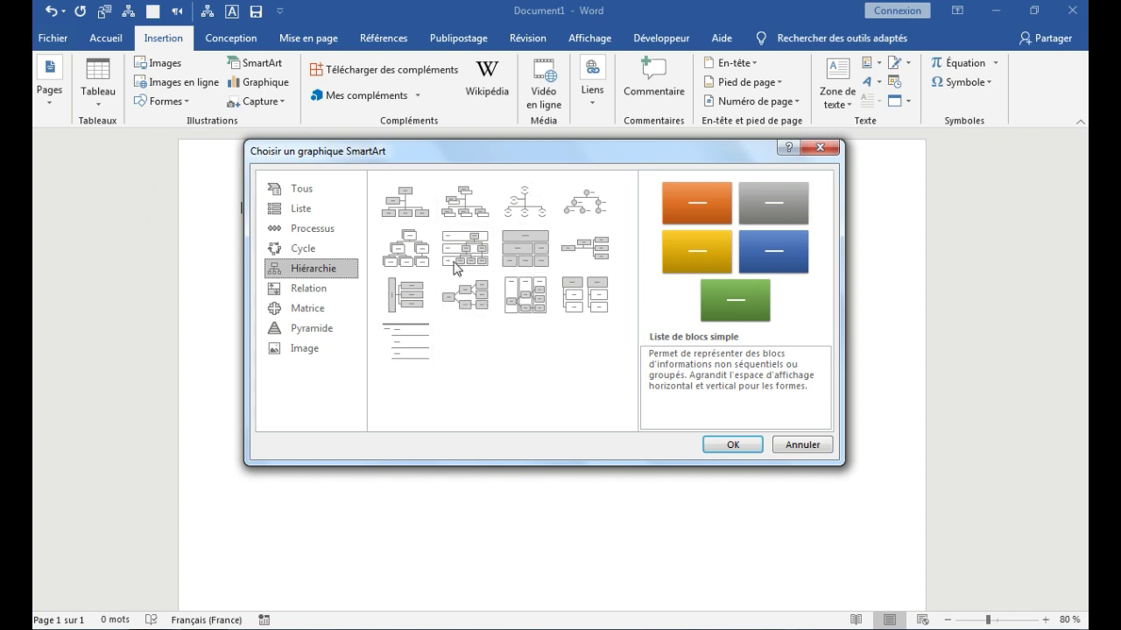
{"action": "left_click", "coordinate": [426, 198]}
{"action": "left_click", "coordinate": [457, 209]}
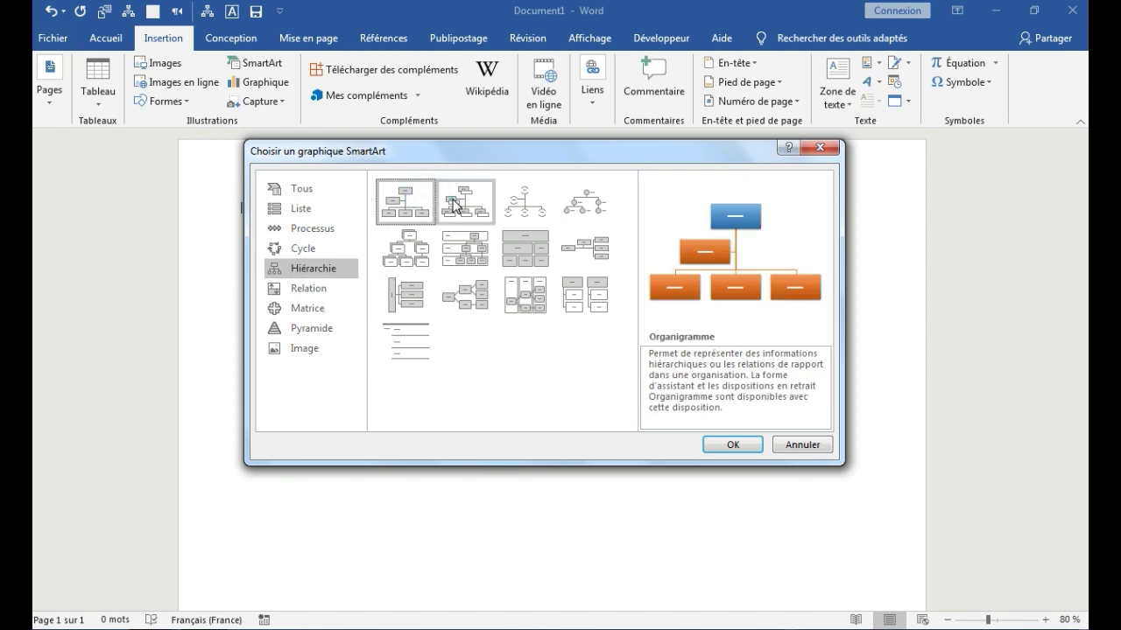
{"action": "left_click", "coordinate": [504, 203]}
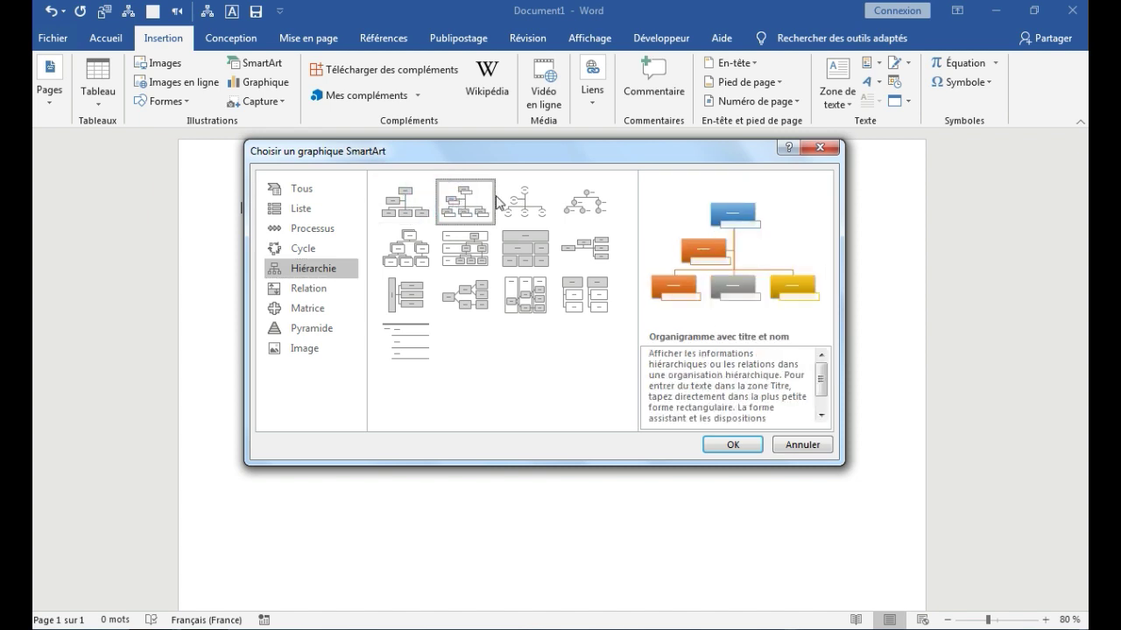
{"action": "left_click", "coordinate": [583, 203]}
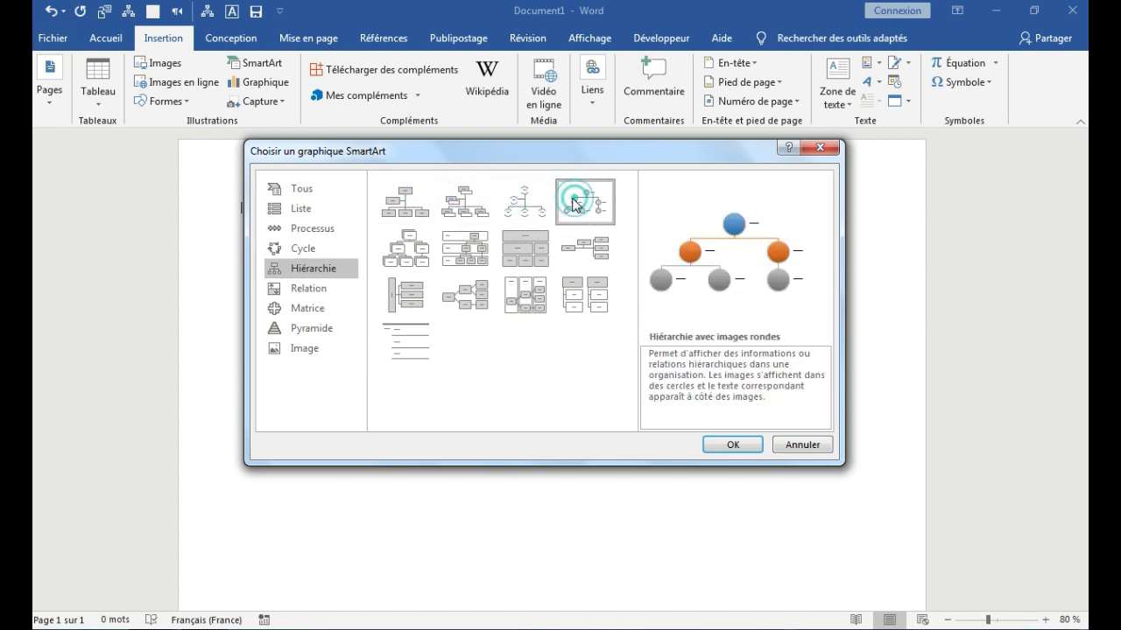
{"action": "left_click", "coordinate": [403, 206]}
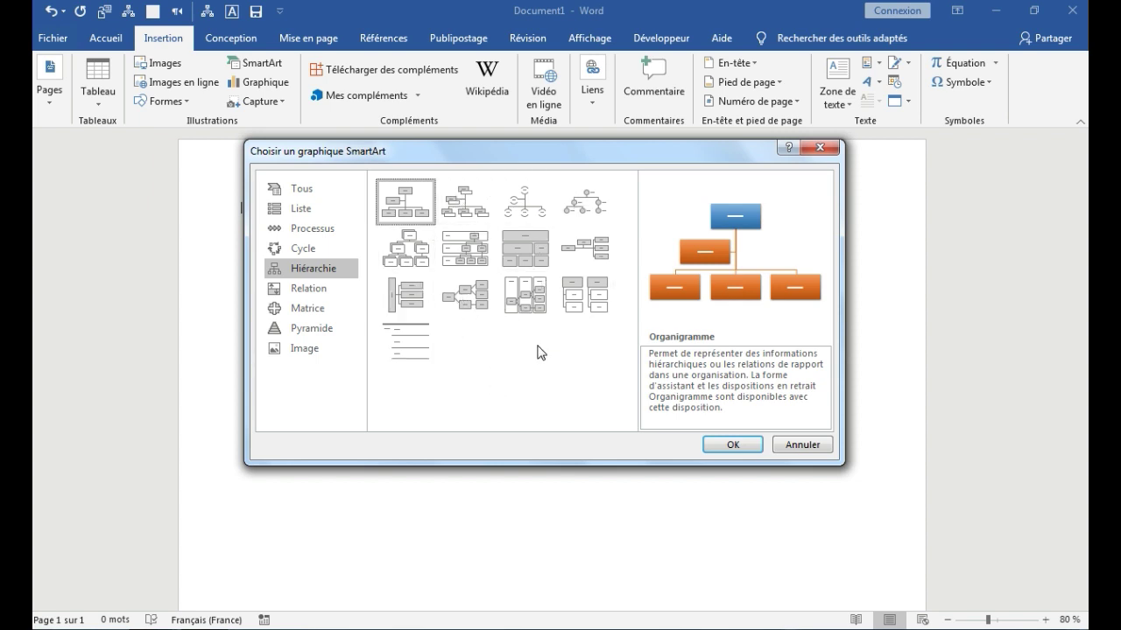
{"action": "left_click", "coordinate": [734, 446]}
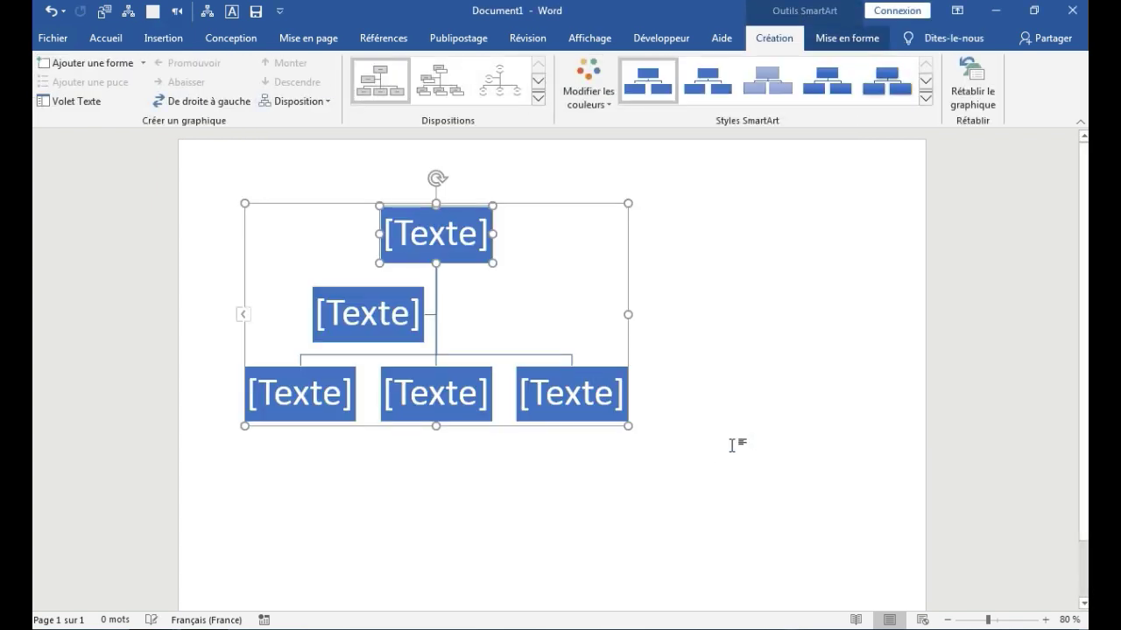
- Enlarge the organization chart's frame in width and height, and label its top box "Directeur"
{"action": "left_click_drag", "start_coordinate": [632, 315], "coordinate": [717, 314]}
{"action": "left_click_drag", "start_coordinate": [480, 428], "coordinate": [479, 440]}
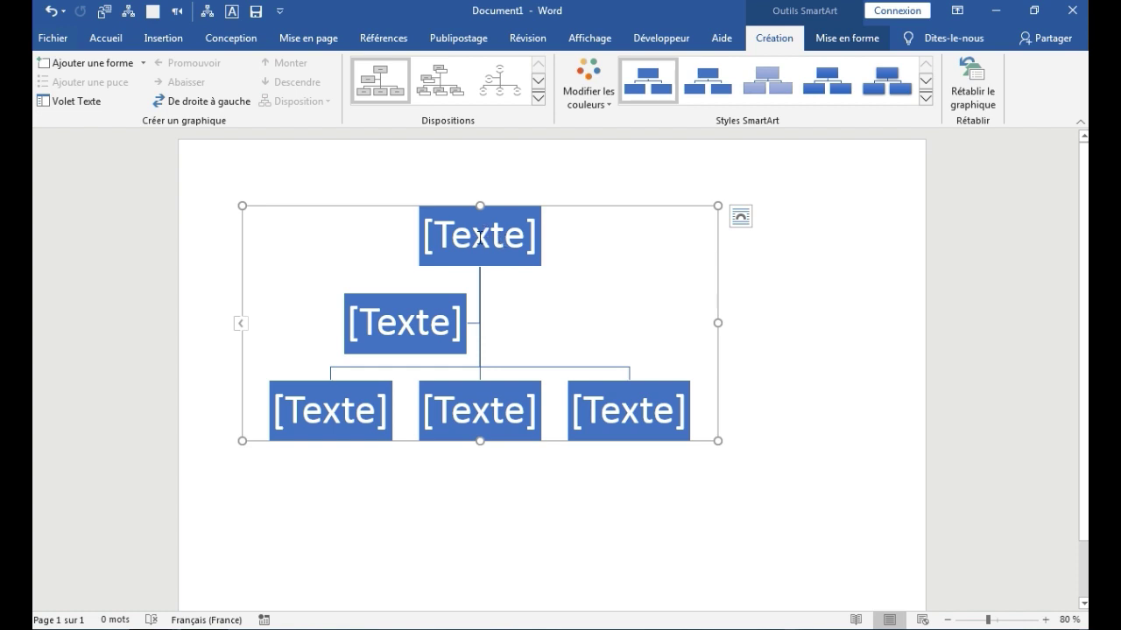
{"action": "left_click", "coordinate": [484, 236]}
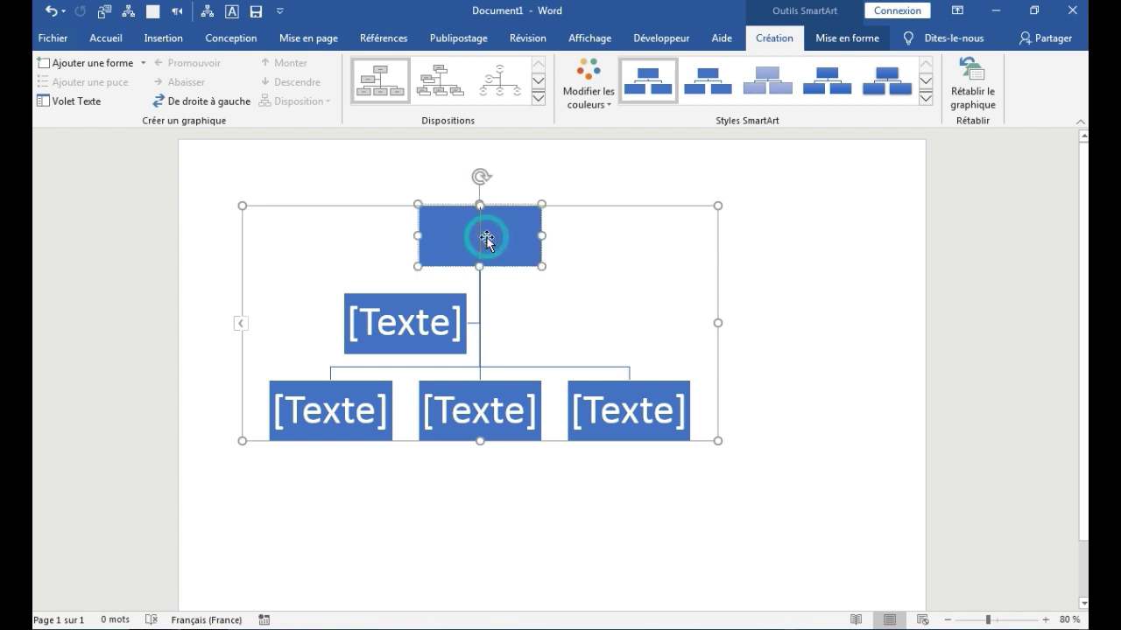
{"action": "type", "text": "Directeur"}
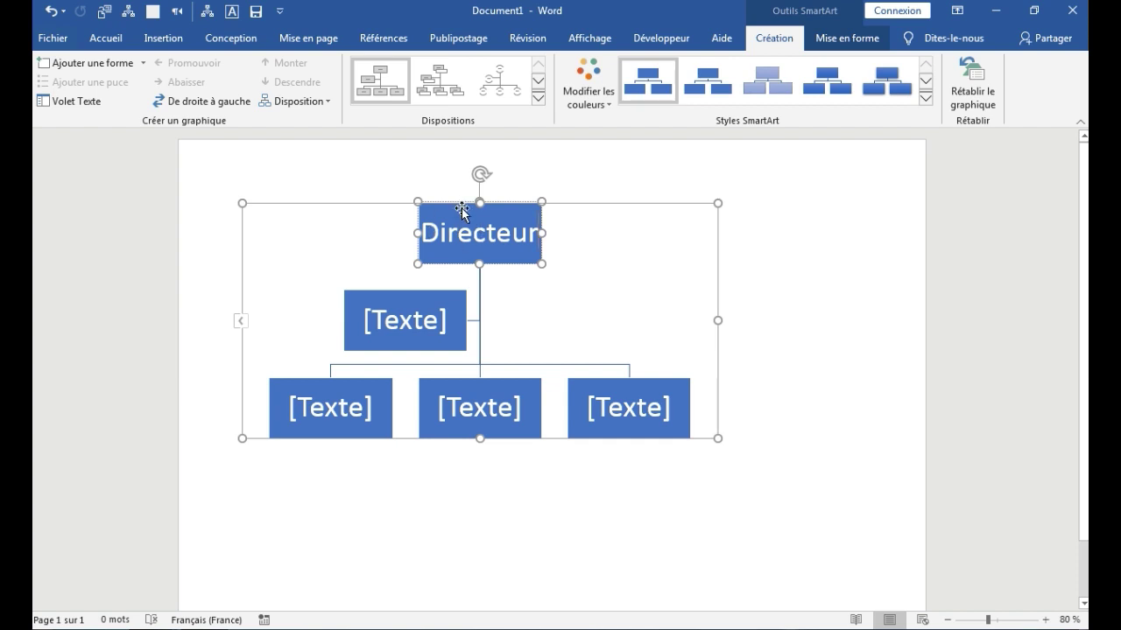
- Show the chart's text pane and enter "Assitante du directeur" for the assistant box under Directeur
{"action": "left_click", "coordinate": [242, 322]}
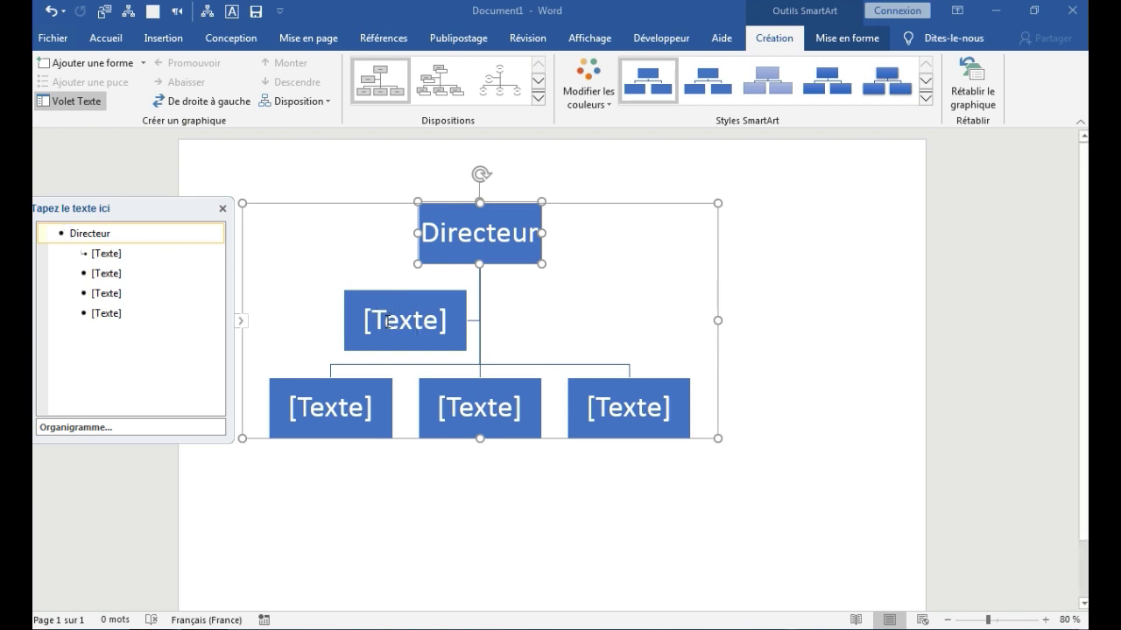
{"action": "left_click", "coordinate": [114, 253]}
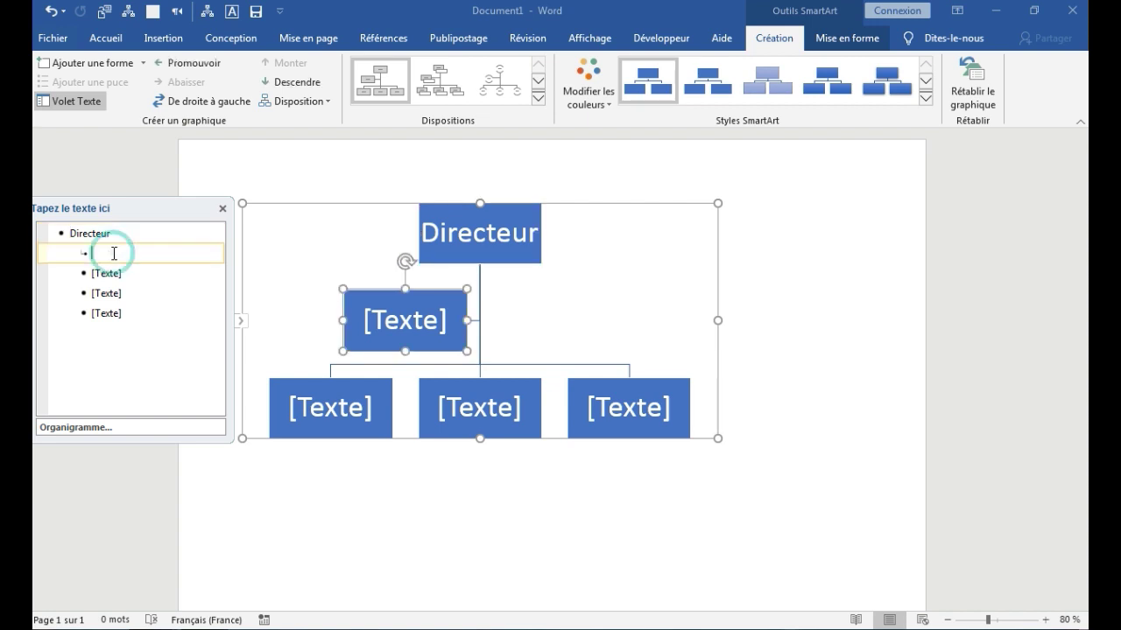
{"action": "type", "text": "Assitante"}
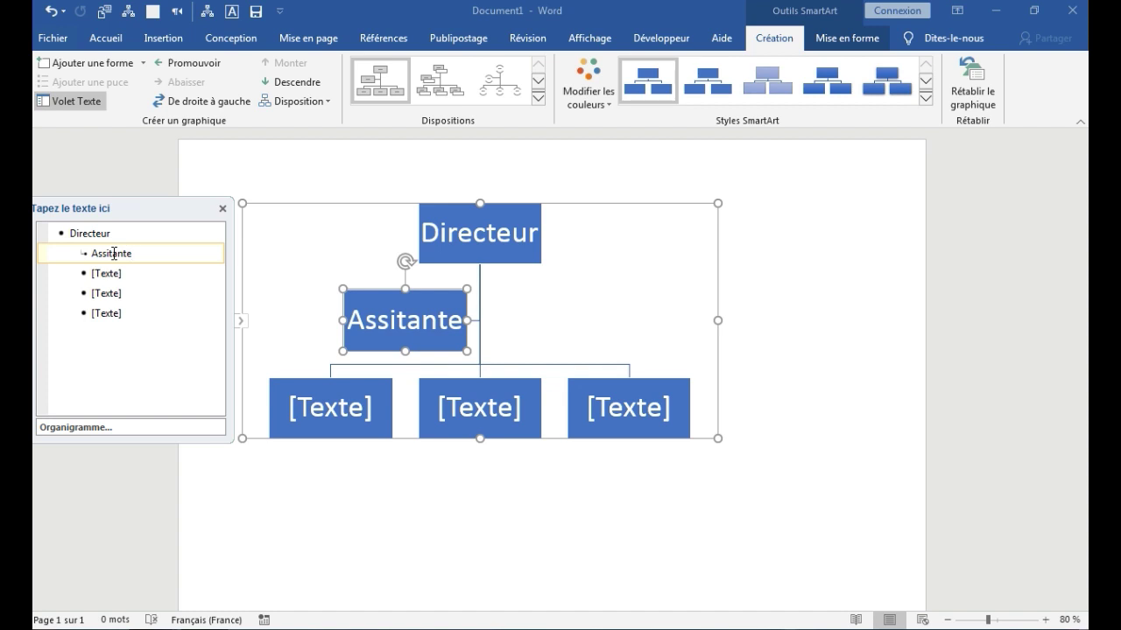
{"action": "type", "text": " du"}
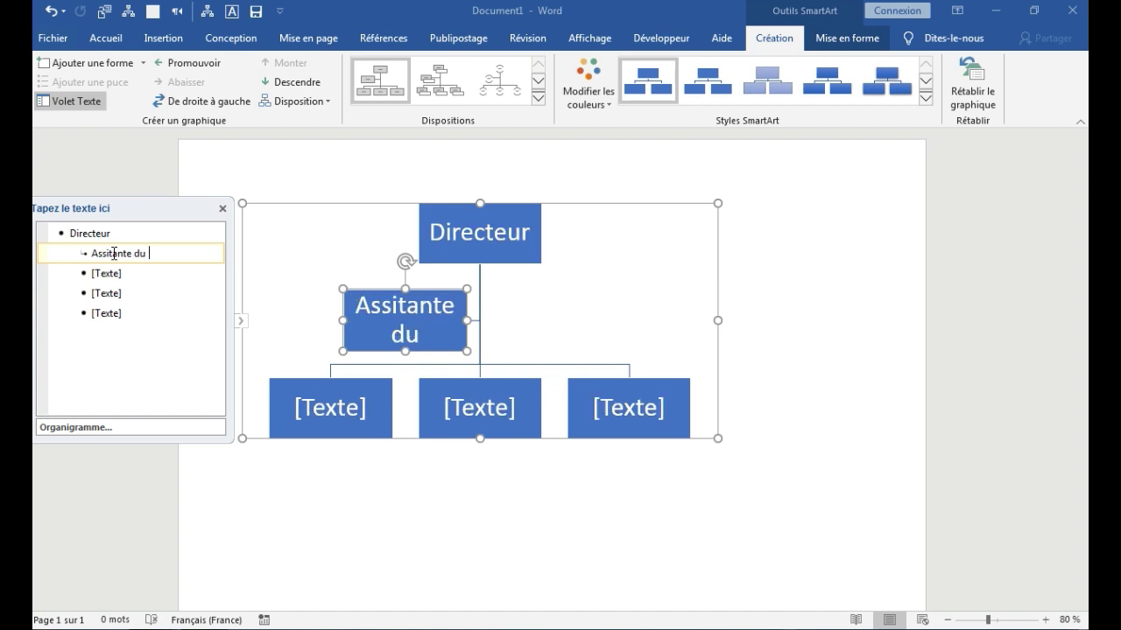
{"action": "type", "text": " directeur"}
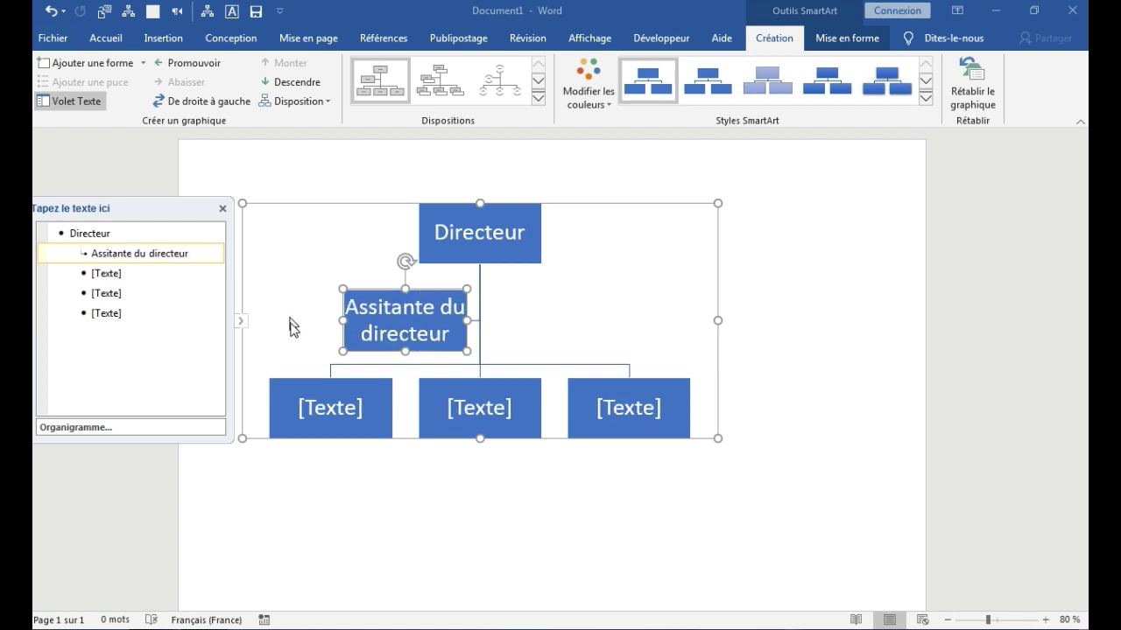
- Examine how the text in the chart's boxes can be selected and which font sizes are available for "Directeur"
{"action": "left_click", "coordinate": [451, 337]}
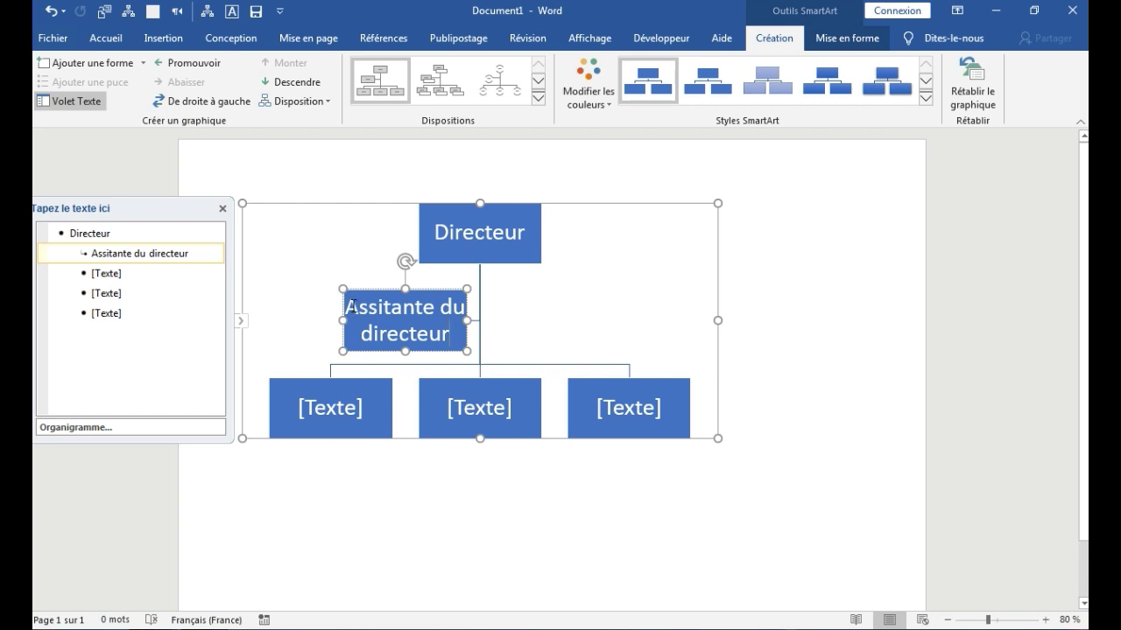
{"action": "left_click_drag", "start_coordinate": [350, 307], "coordinate": [450, 338]}
{"action": "left_click", "coordinate": [448, 339]}
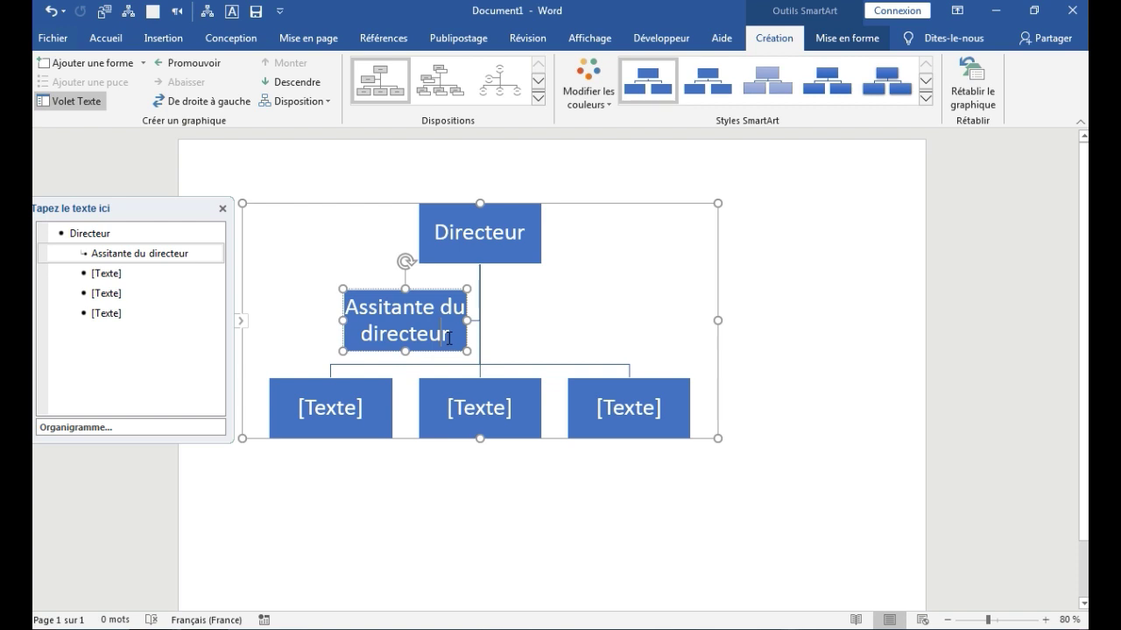
{"action": "double_click", "coordinate": [492, 241]}
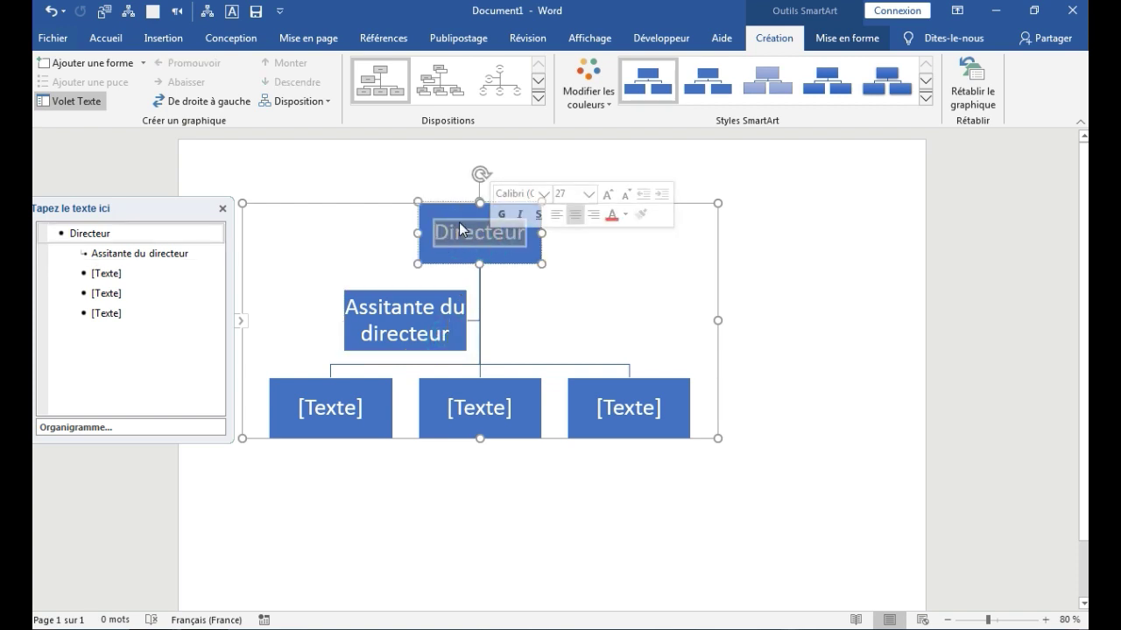
{"action": "left_click", "coordinate": [107, 40]}
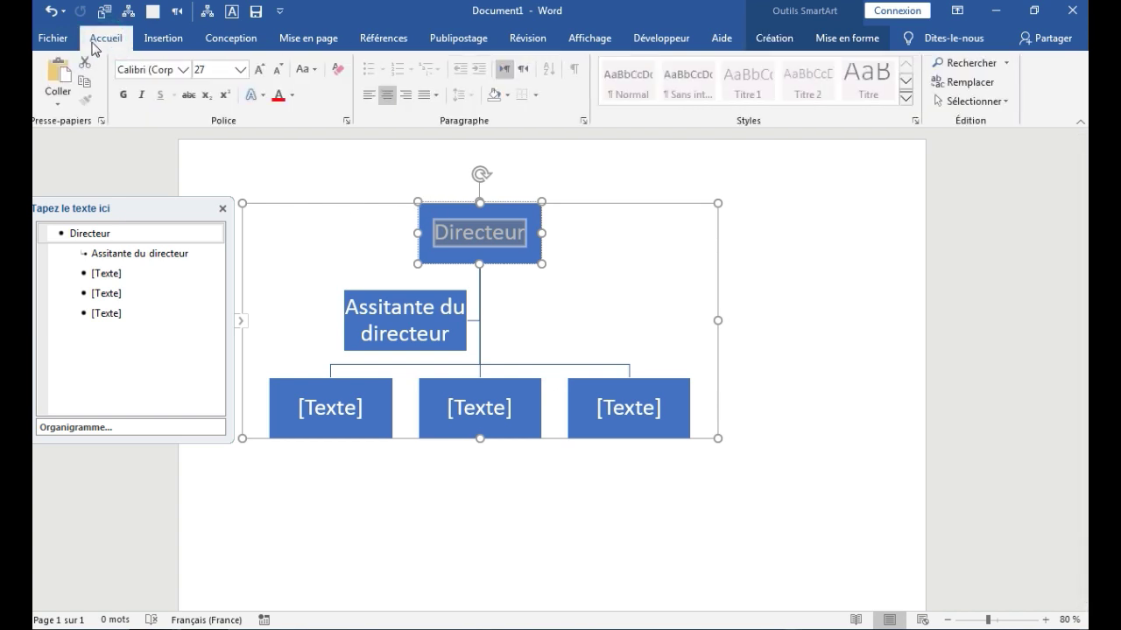
{"action": "left_click", "coordinate": [239, 70]}
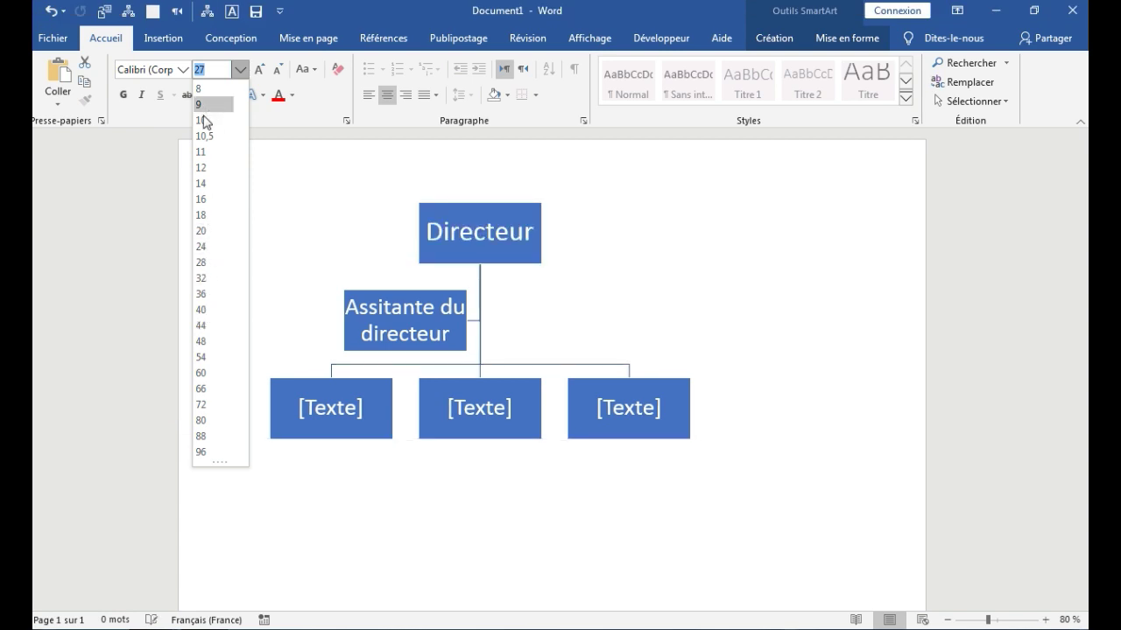
{"action": "left_click", "coordinate": [240, 69]}
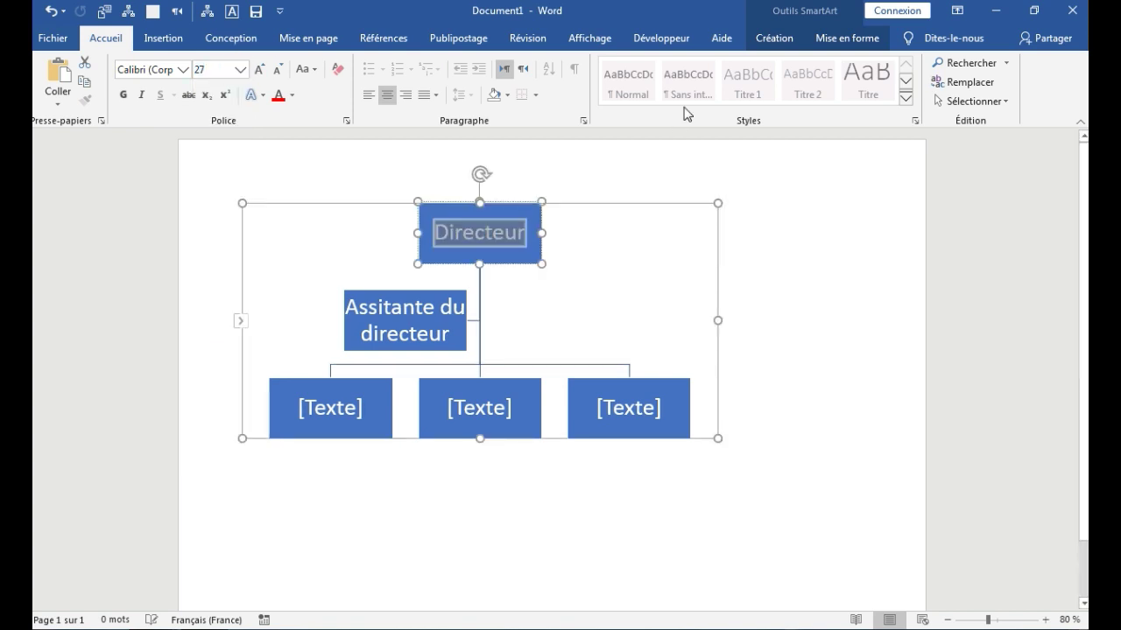
{"action": "left_click", "coordinate": [764, 44]}
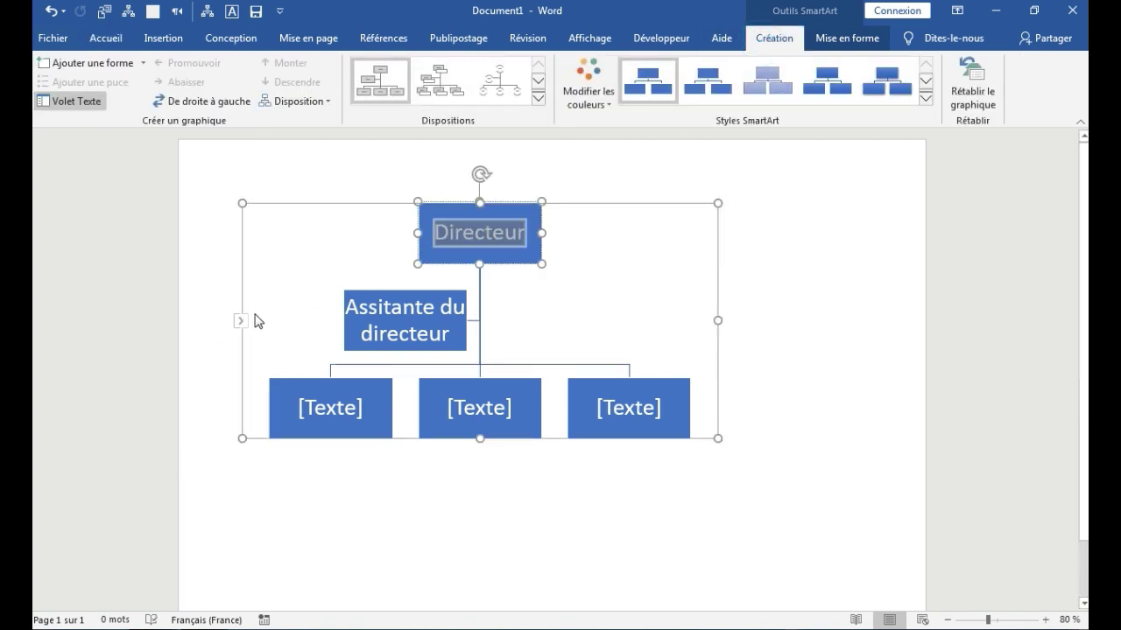
- Label the three boxes on the level below Directeur "Employé 1", "Employé 2" and "Employé 3"
{"action": "left_click", "coordinate": [327, 414]}
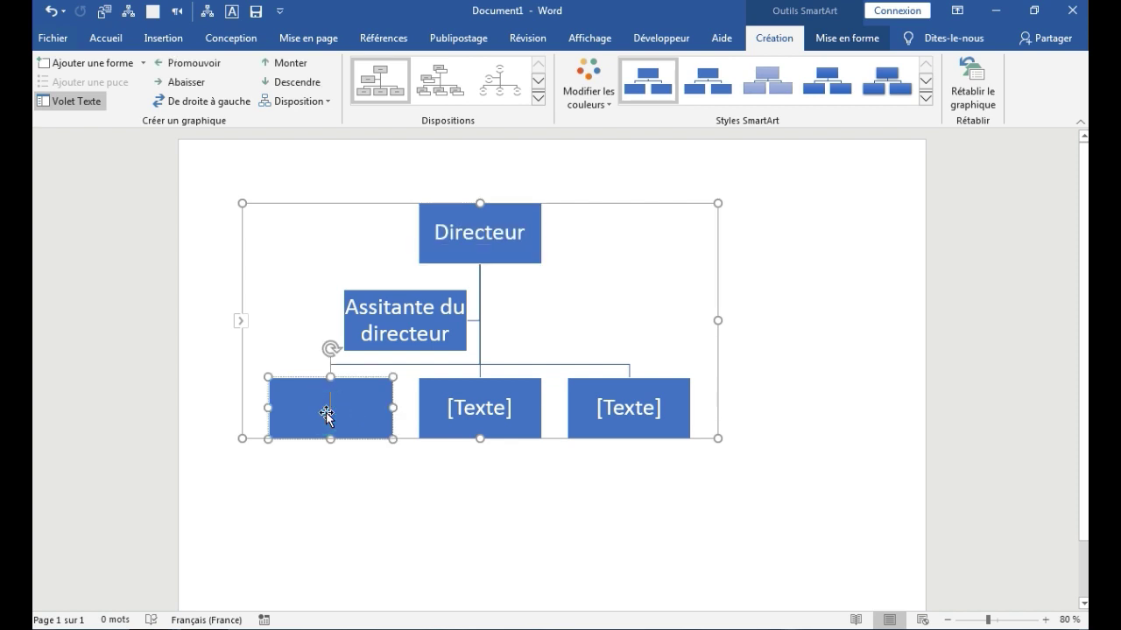
{"action": "left_click", "coordinate": [240, 322]}
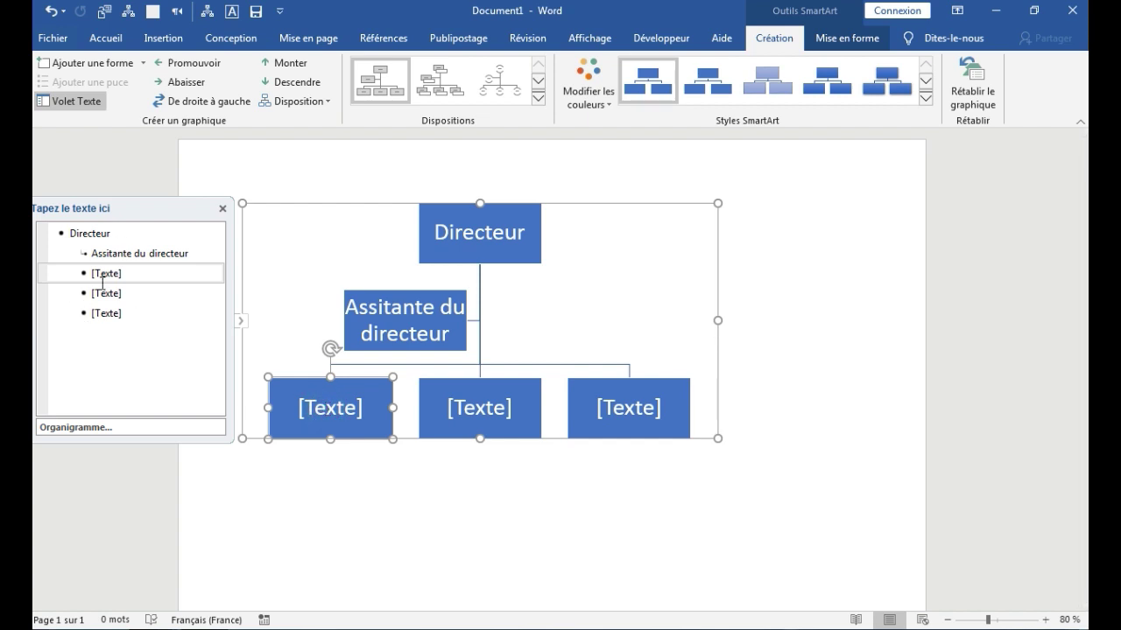
{"action": "left_click", "coordinate": [341, 408]}
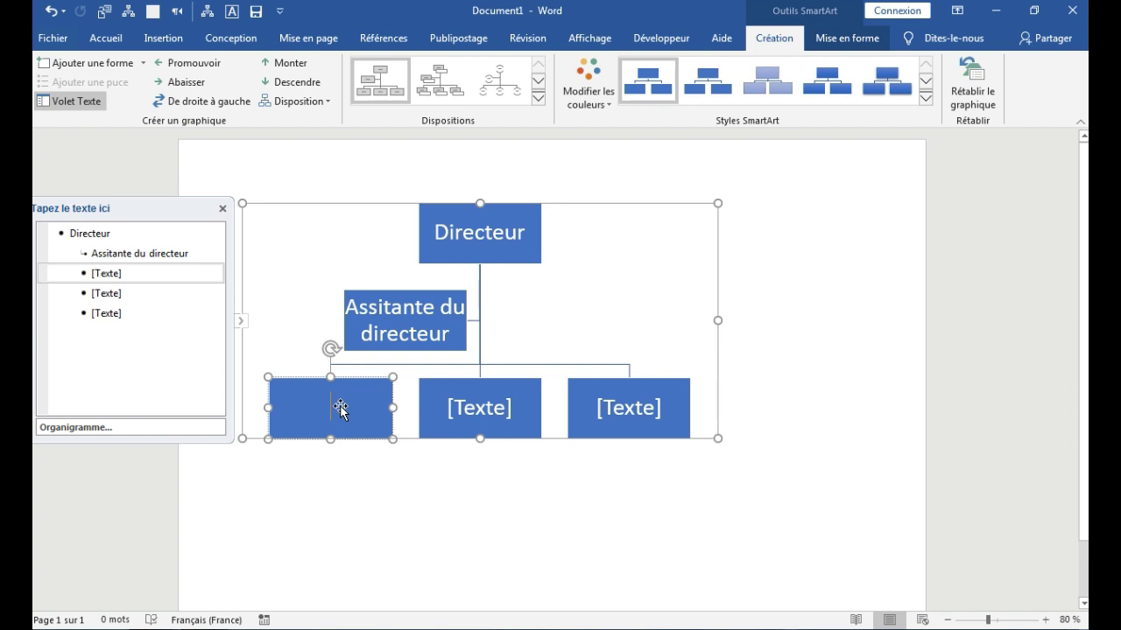
{"action": "type", "text": "Employé 1"}
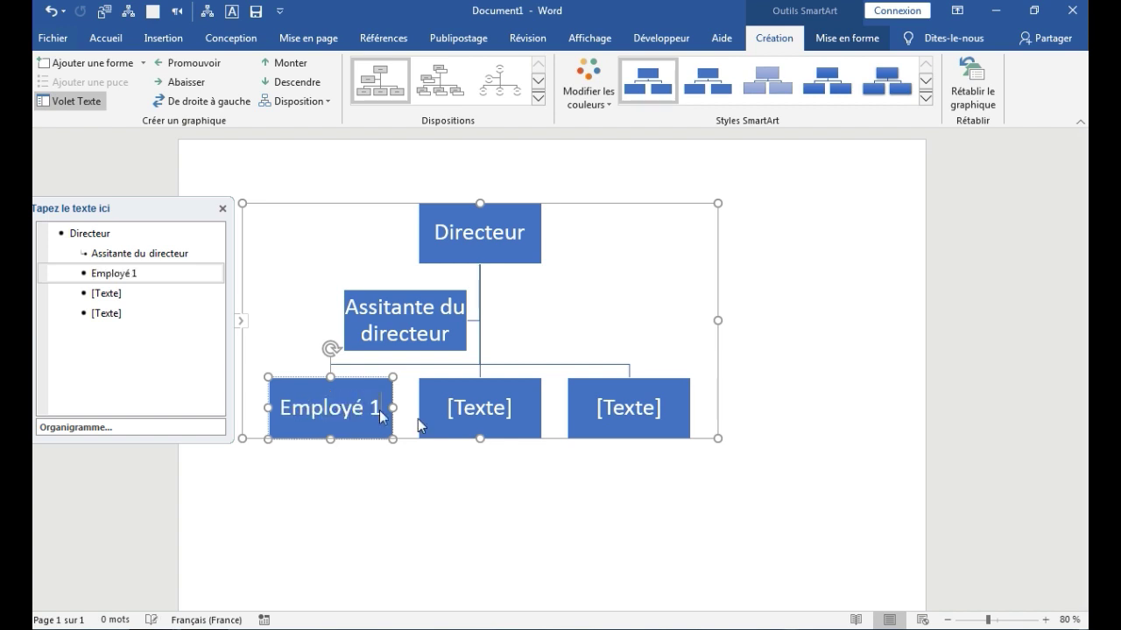
{"action": "left_click", "coordinate": [480, 410]}
{"action": "type", "text": "E"}
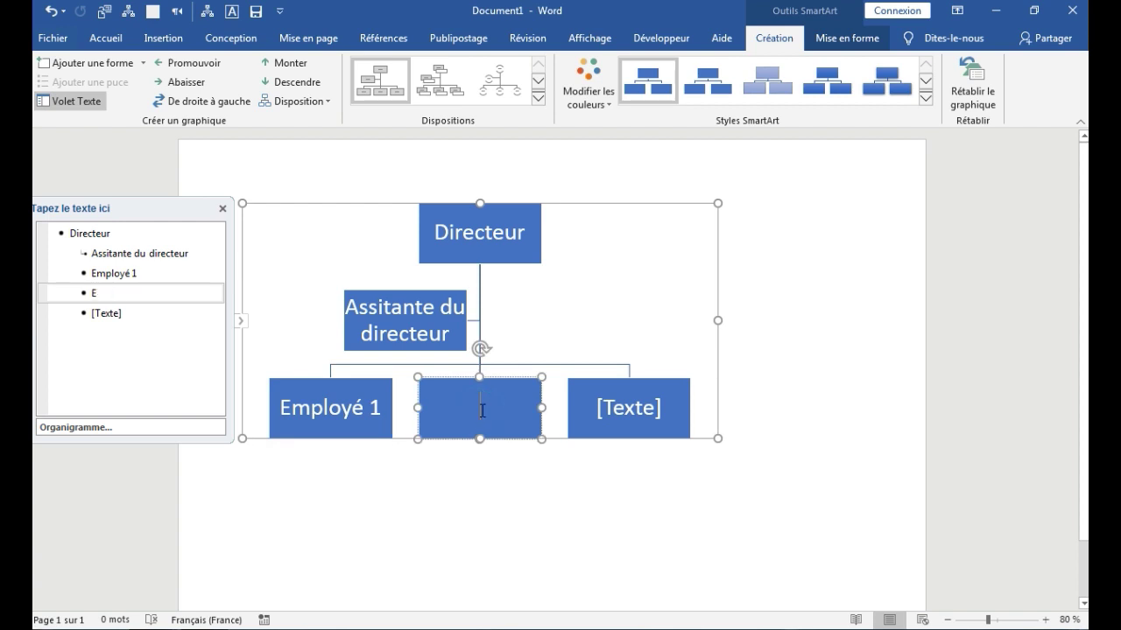
{"action": "type", "text": "mployé 2"}
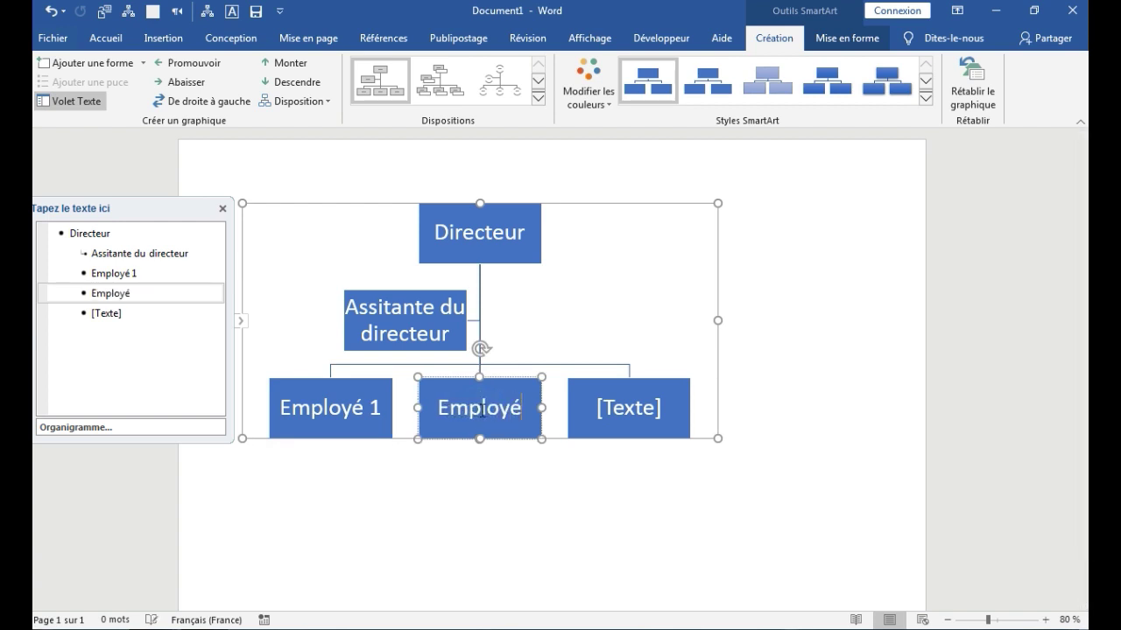
{"action": "left_click", "coordinate": [610, 409]}
{"action": "type", "text": "Employé"}
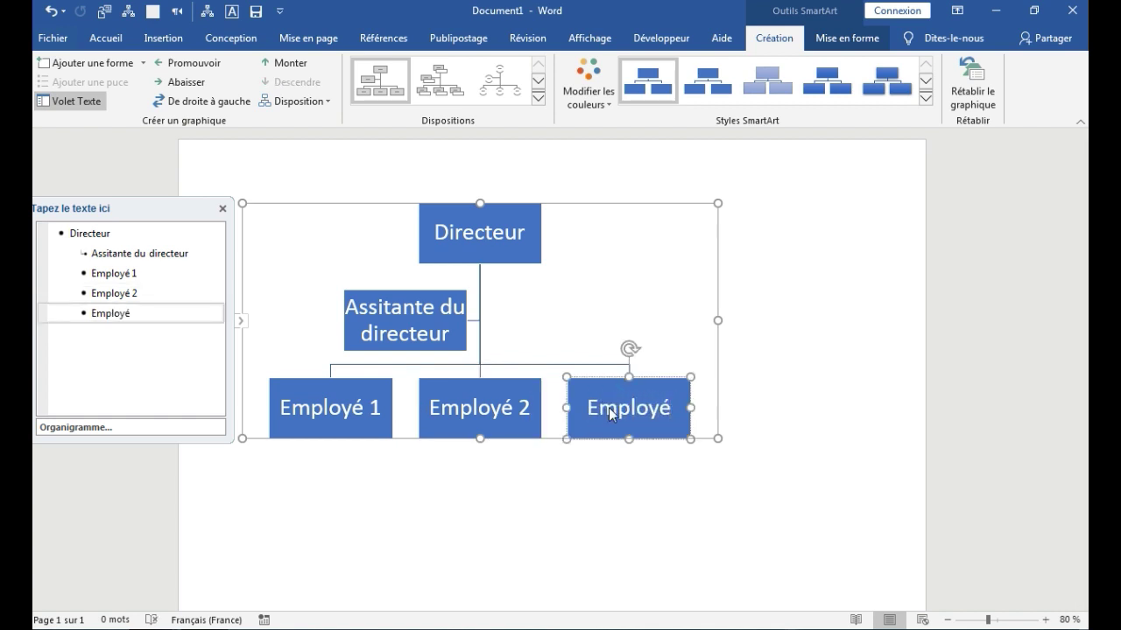
{"action": "type", "text": " 3"}
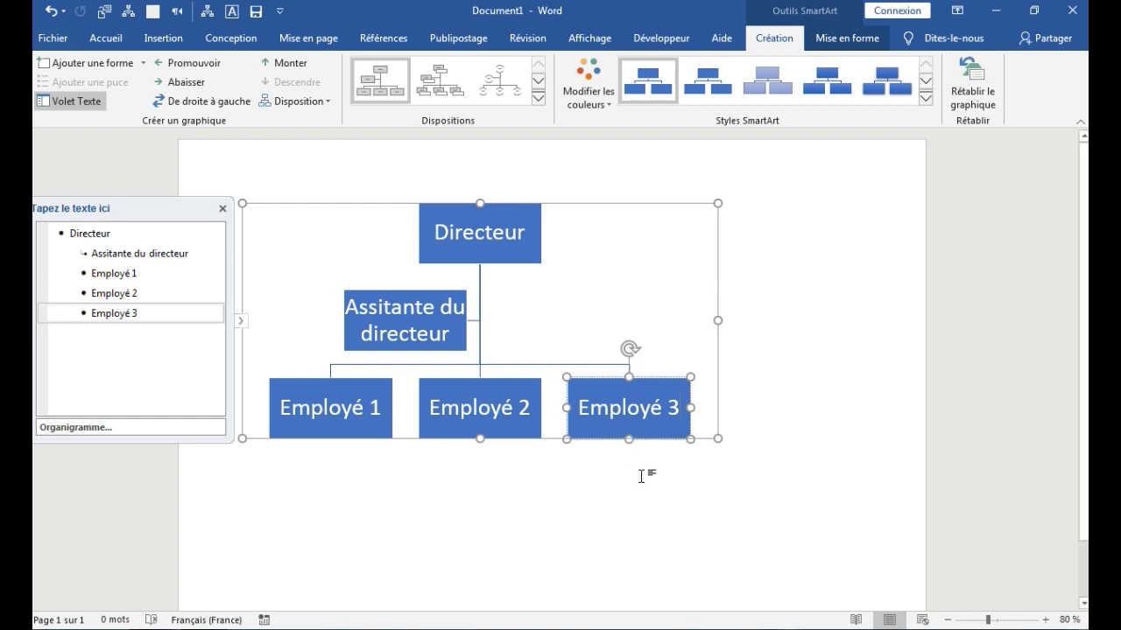
{"action": "left_click", "coordinate": [640, 472]}
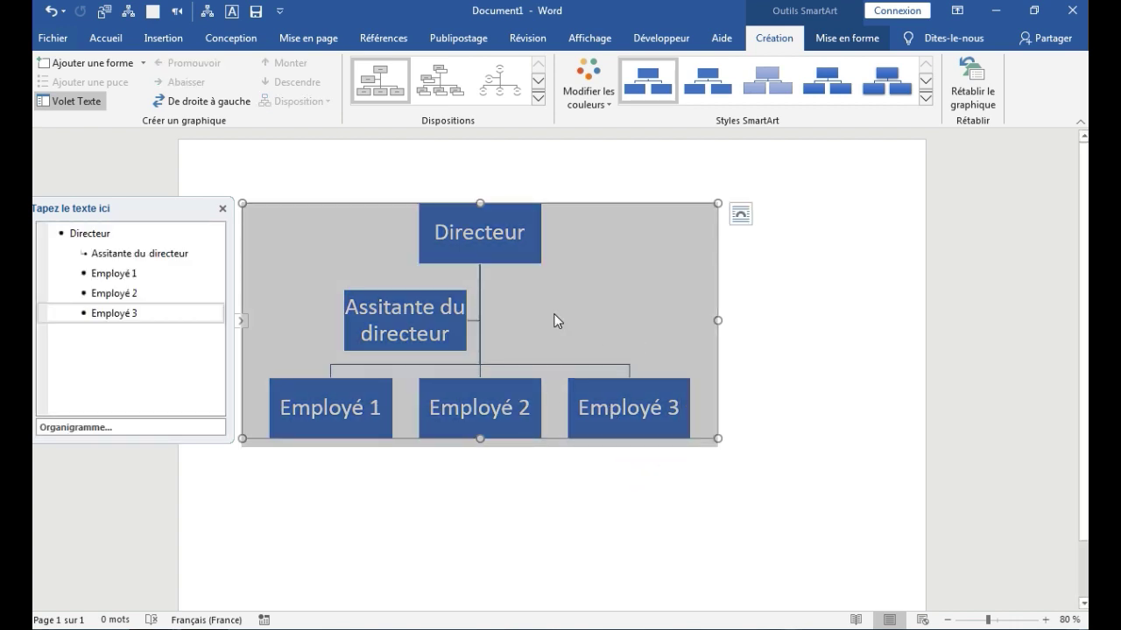
{"action": "left_click", "coordinate": [488, 242]}
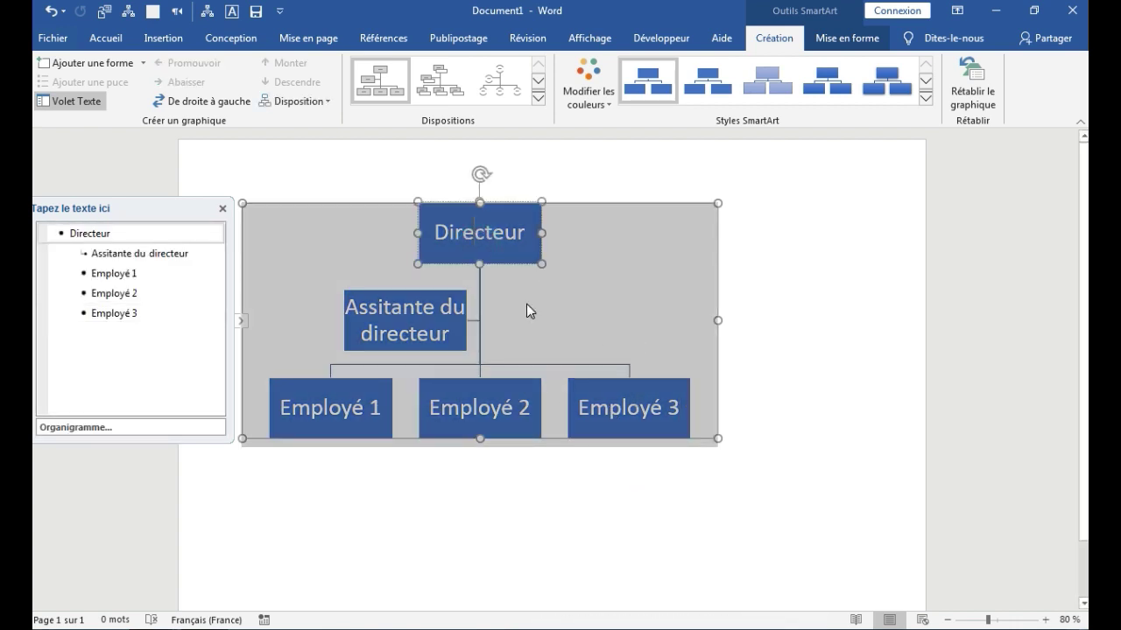
{"action": "left_click", "coordinate": [480, 208]}
{"action": "left_click", "coordinate": [599, 279]}
{"action": "left_click", "coordinate": [581, 276]}
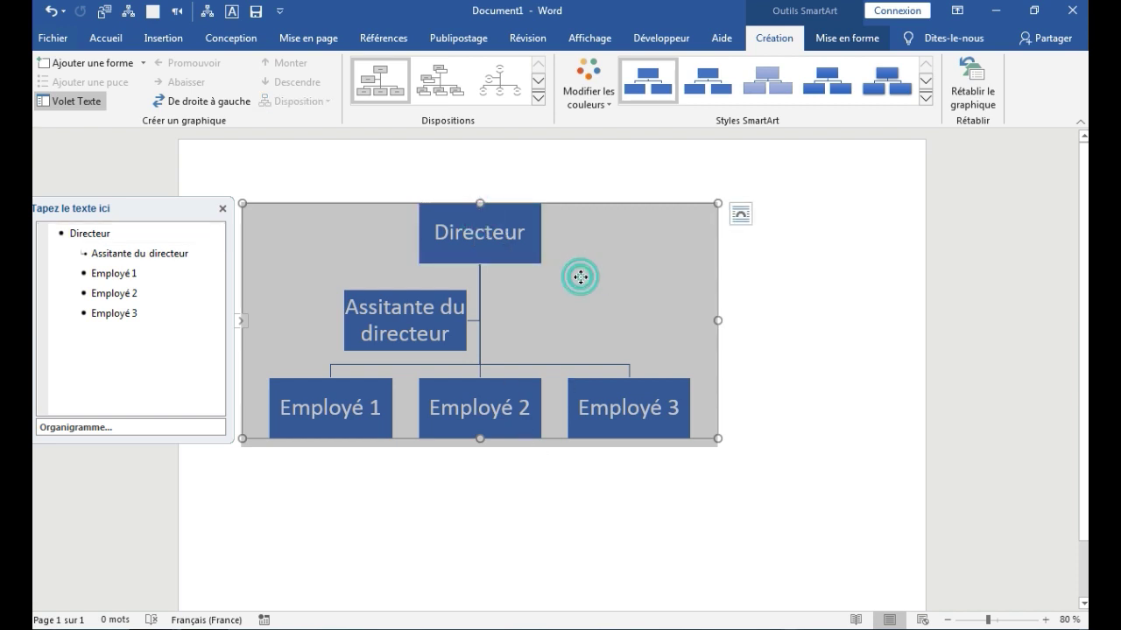
{"action": "left_click", "coordinate": [520, 236]}
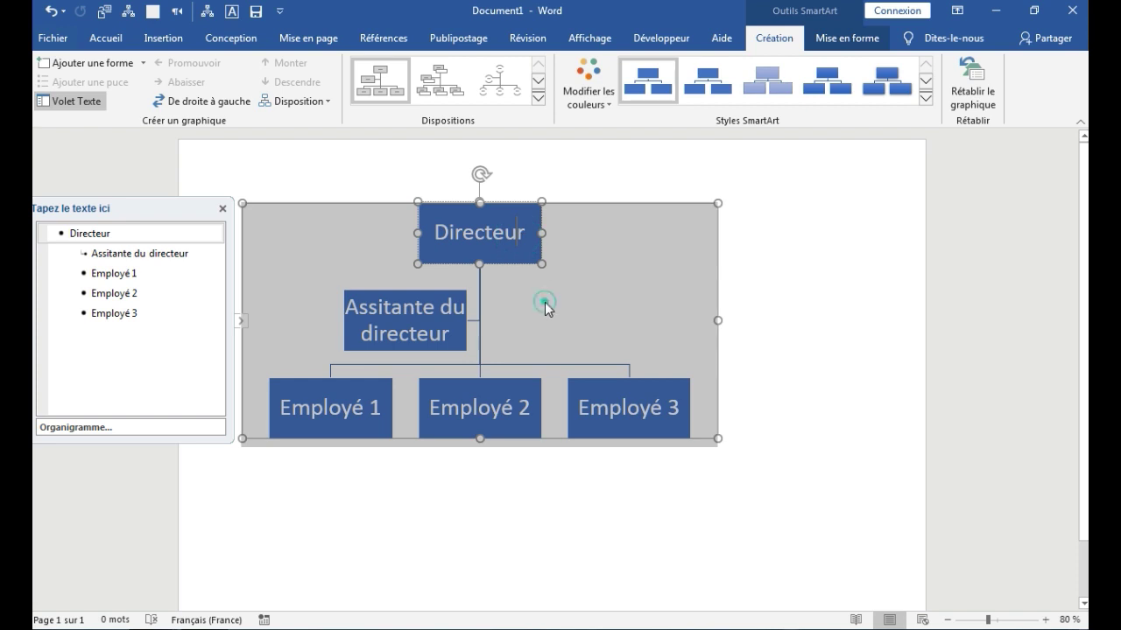
{"action": "left_click", "coordinate": [544, 302]}
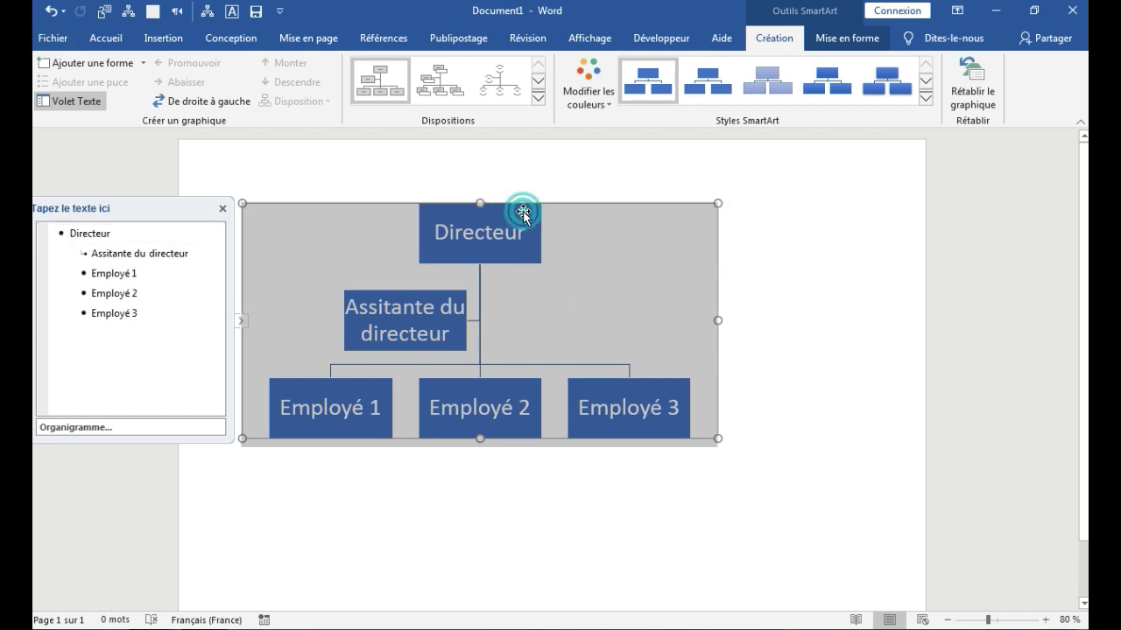
- Try adding a shape after the Directeur box, and undo the addition
{"action": "left_click", "coordinate": [521, 217]}
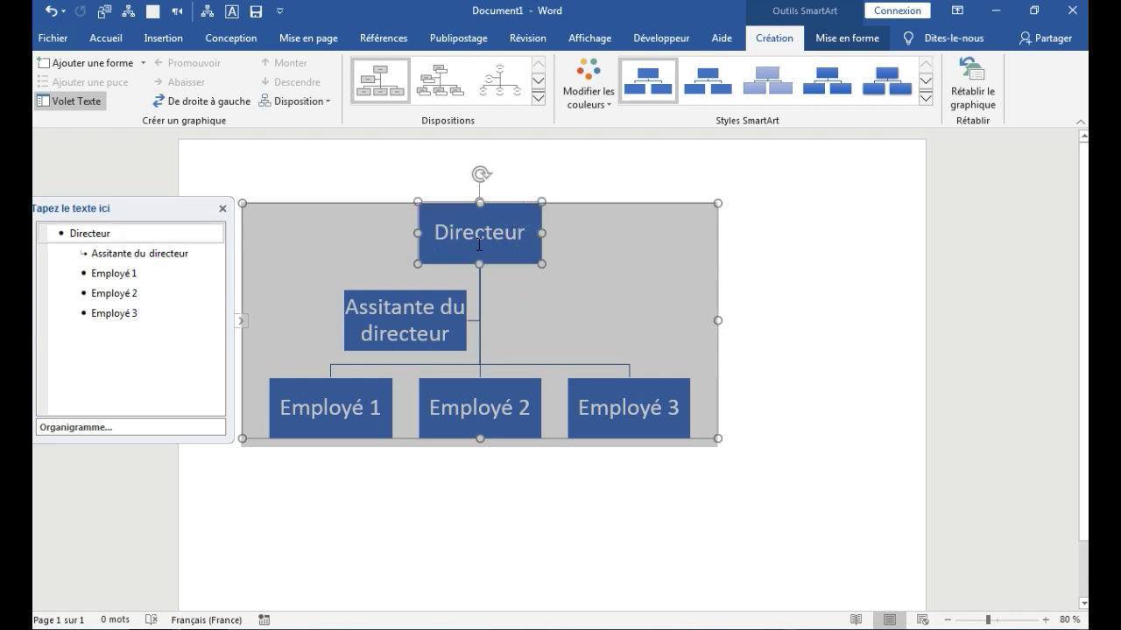
{"action": "left_click", "coordinate": [146, 66]}
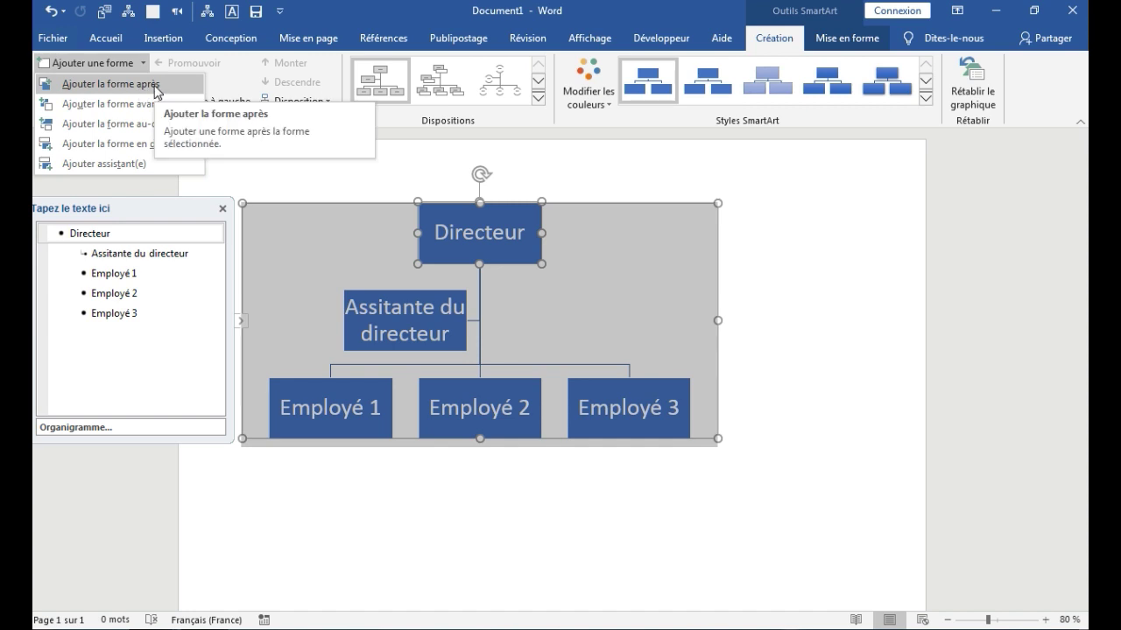
{"action": "left_click", "coordinate": [111, 84]}
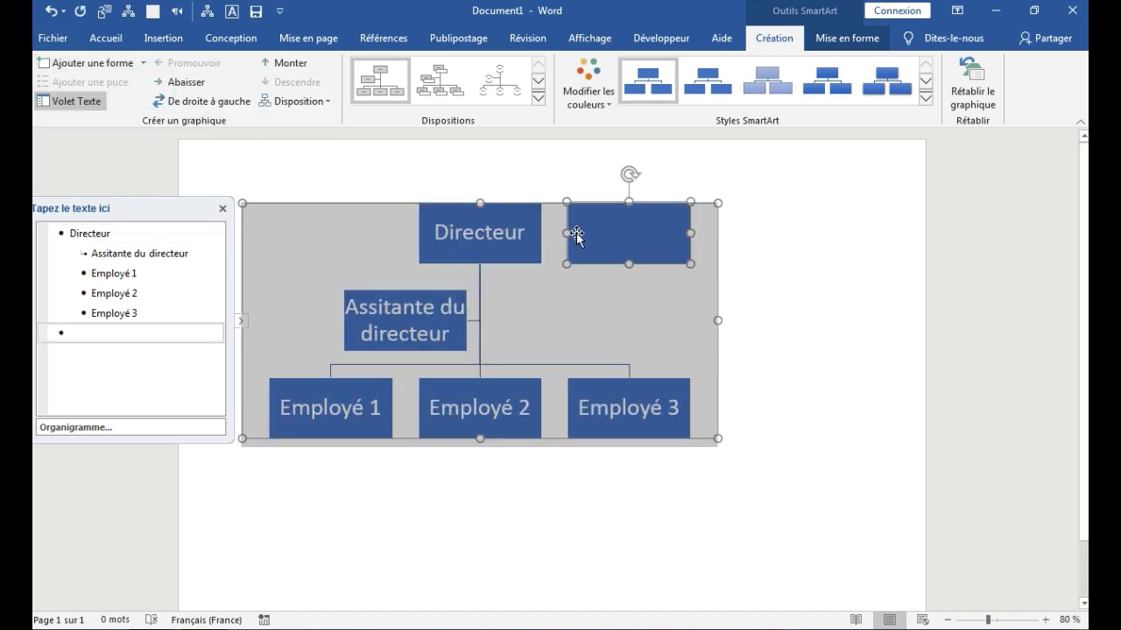
{"action": "left_click", "coordinate": [548, 292]}
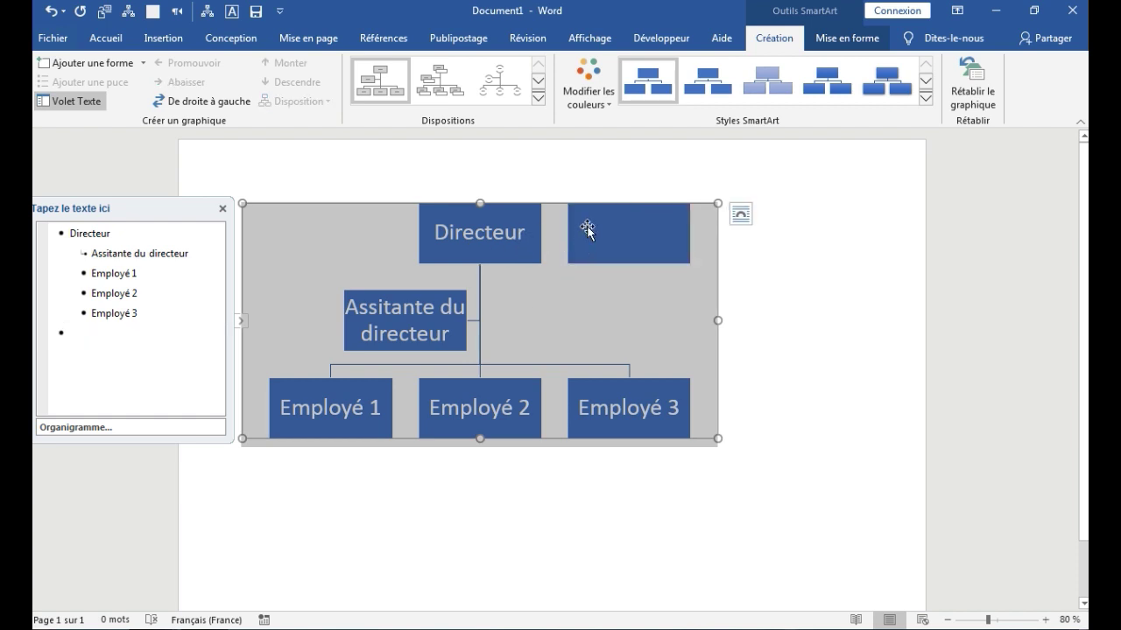
{"action": "left_click", "coordinate": [50, 13]}
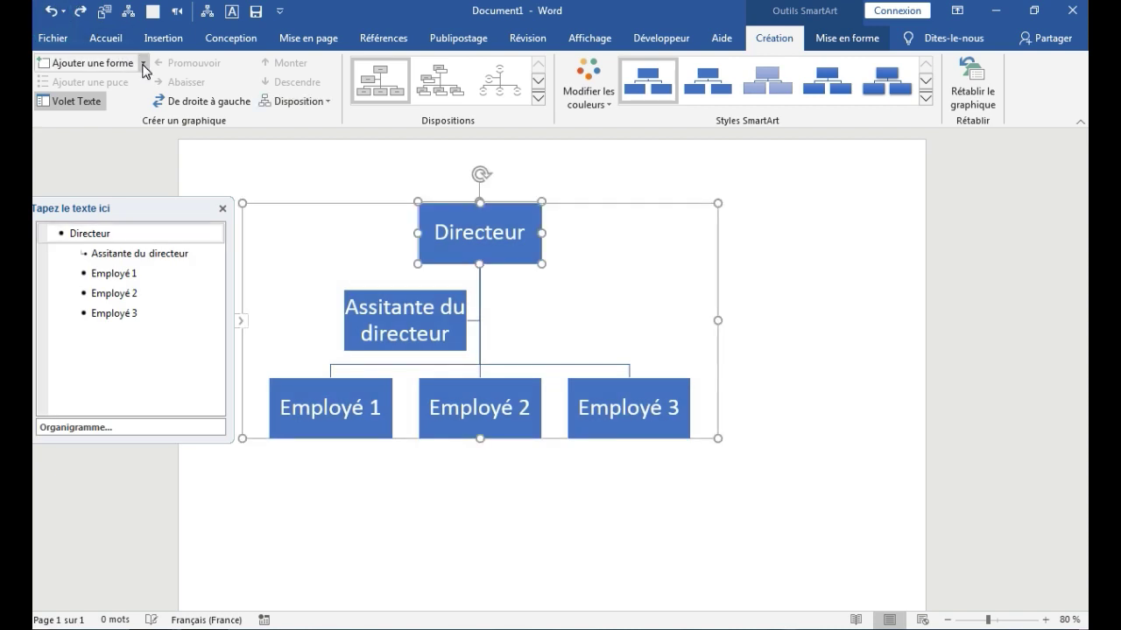
- Try adding a shape before the Directeur box, and undo the addition
{"action": "left_click", "coordinate": [144, 64]}
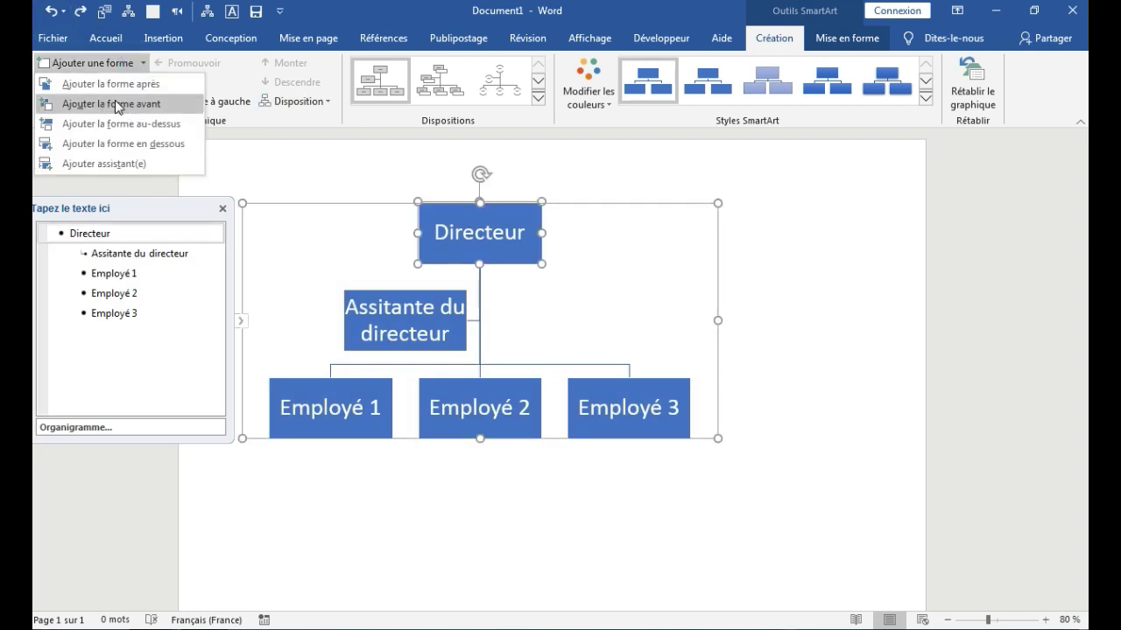
{"action": "left_click", "coordinate": [133, 105]}
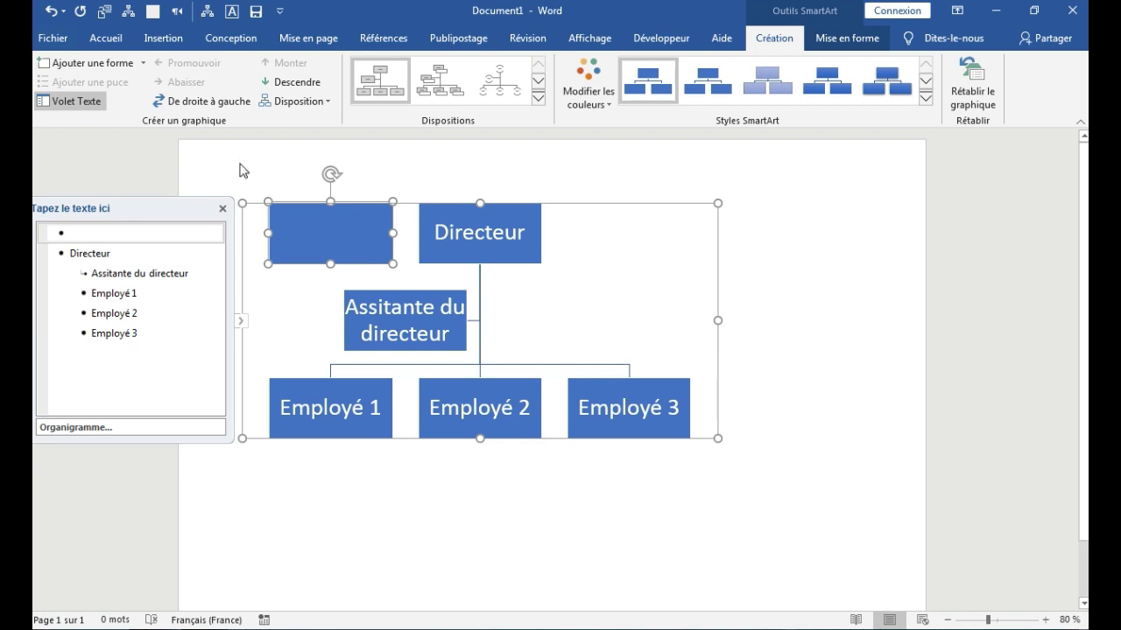
{"action": "left_click", "coordinate": [52, 11]}
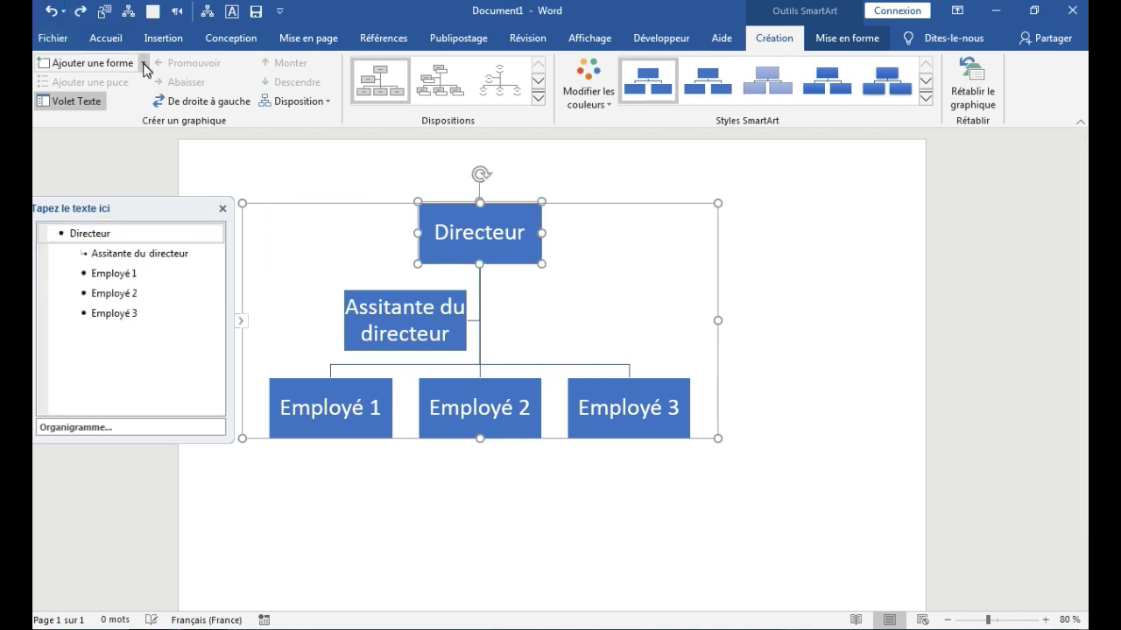
- Add a shape below the Directeur box and label it "Manager employés"
{"action": "left_click", "coordinate": [145, 64]}
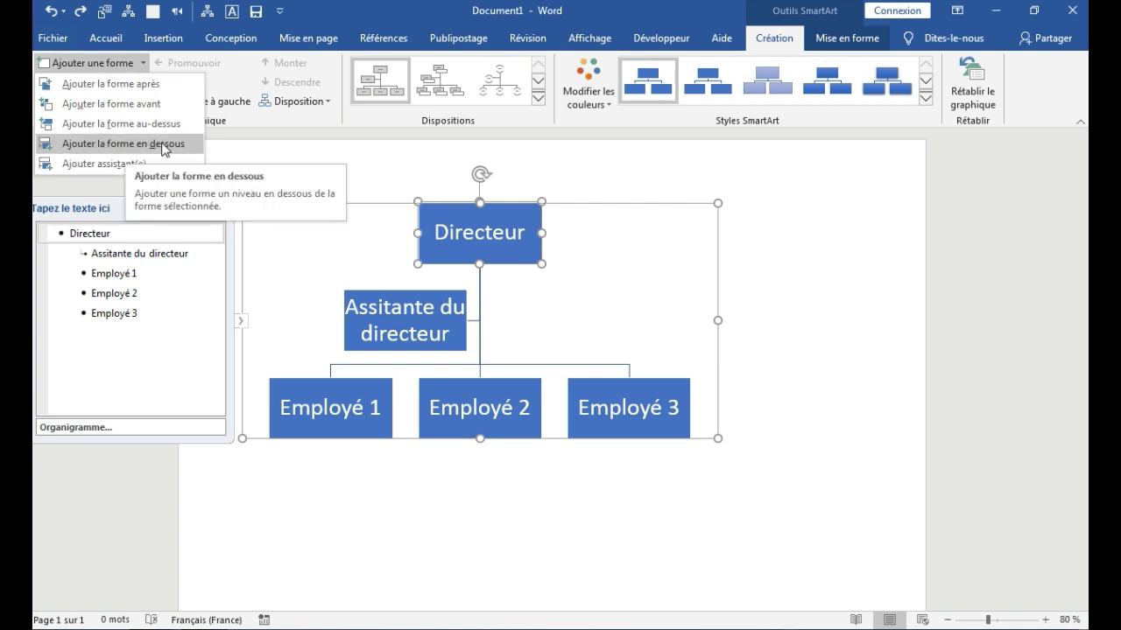
{"action": "left_click", "coordinate": [131, 146]}
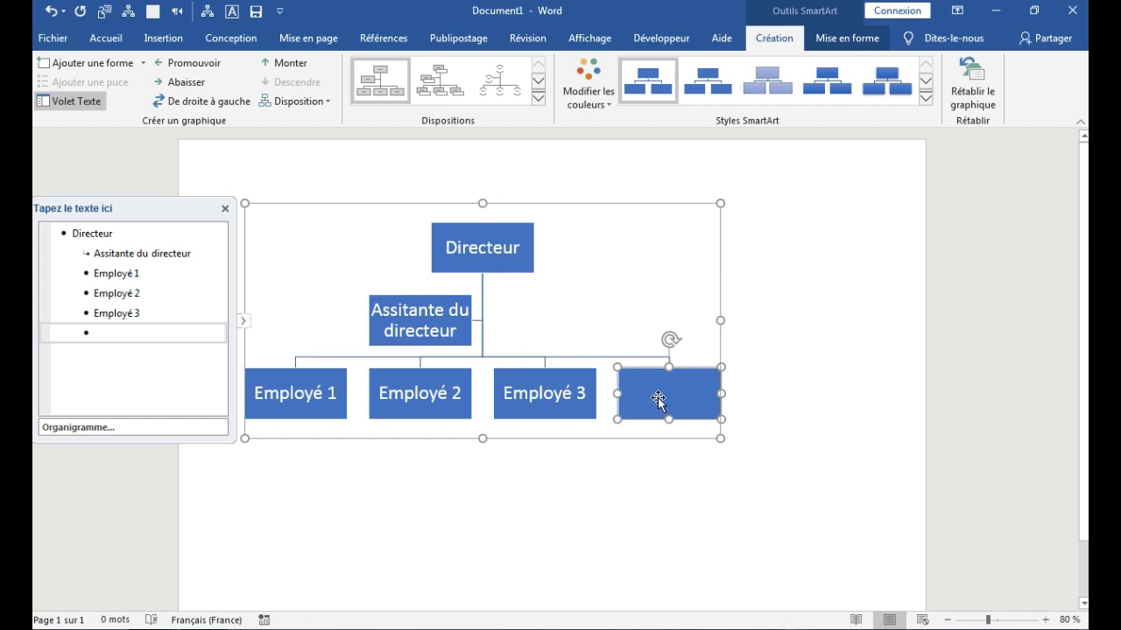
{"action": "left_click", "coordinate": [185, 334]}
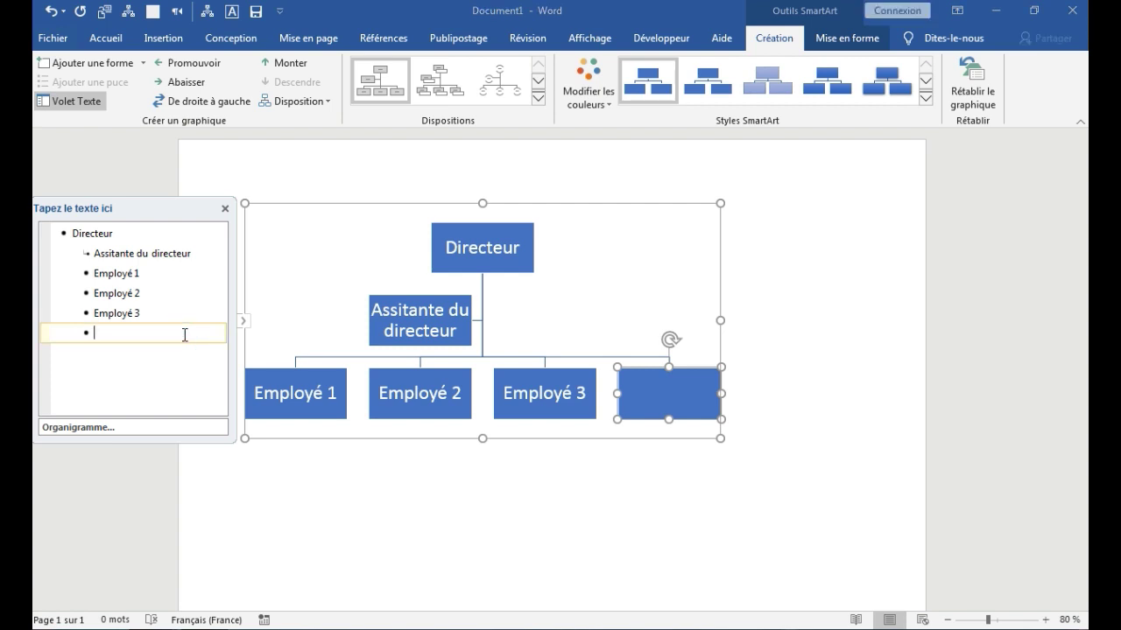
{"action": "type", "text": "Manager employés"}
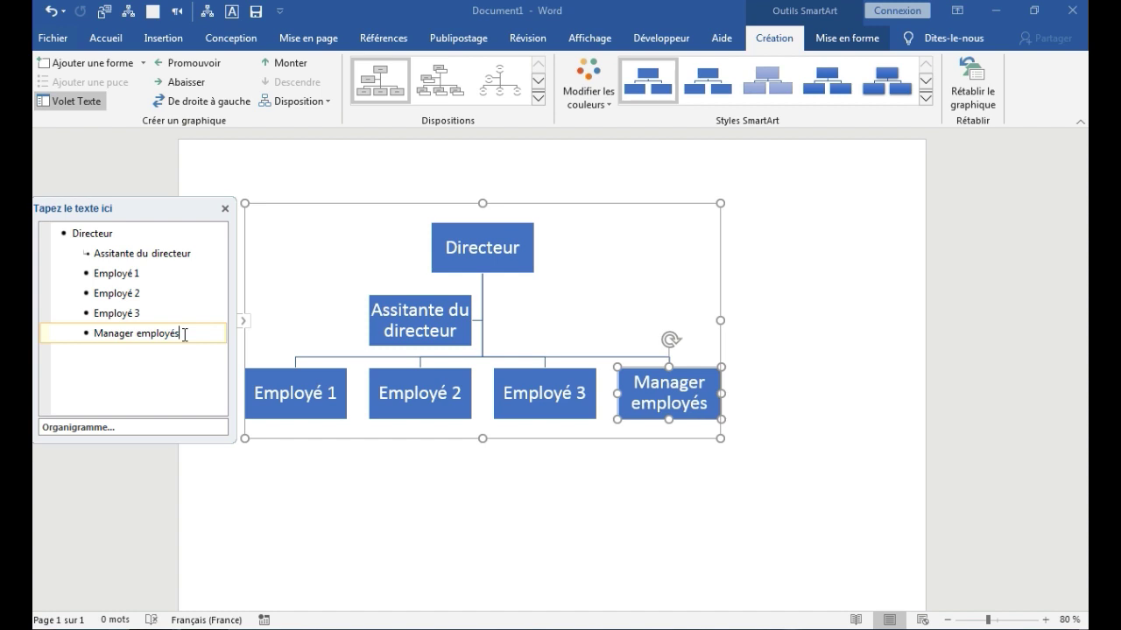
{"action": "left_click", "coordinate": [140, 332]}
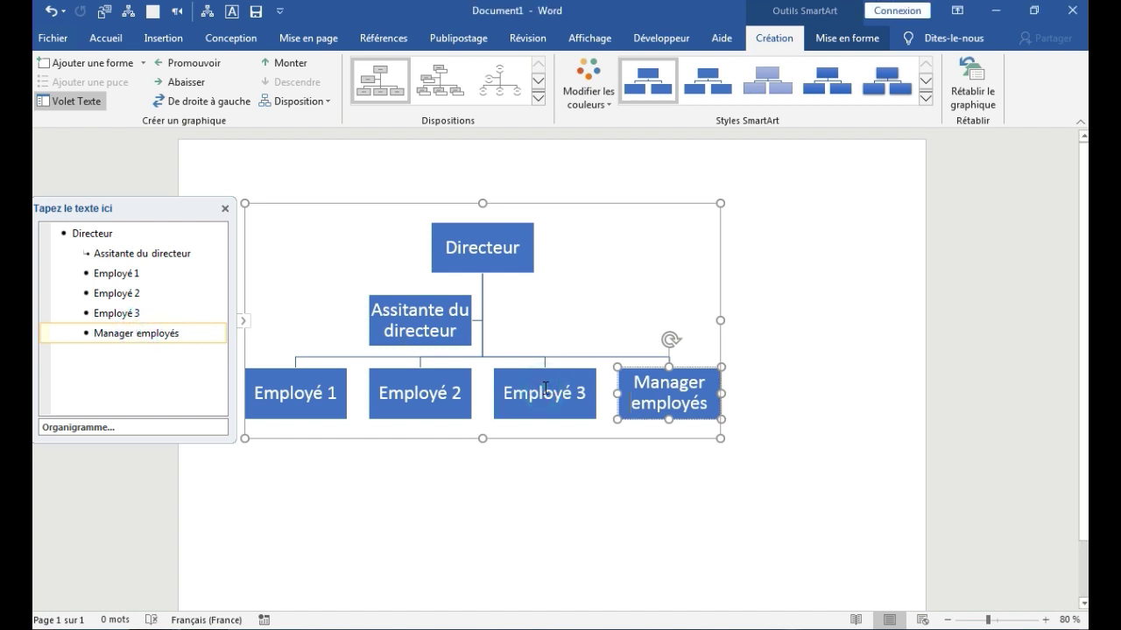
{"action": "left_click", "coordinate": [601, 324]}
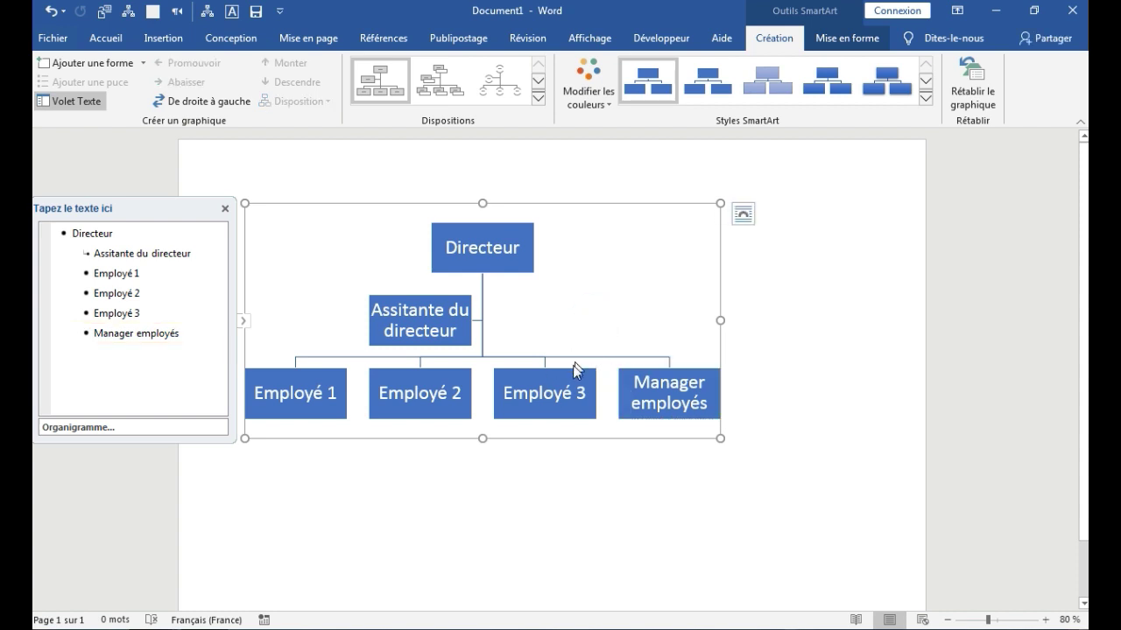
- Move the "Manager employés" box up three places in its level so that it comes before "Employé 1"
{"action": "left_click", "coordinate": [655, 387]}
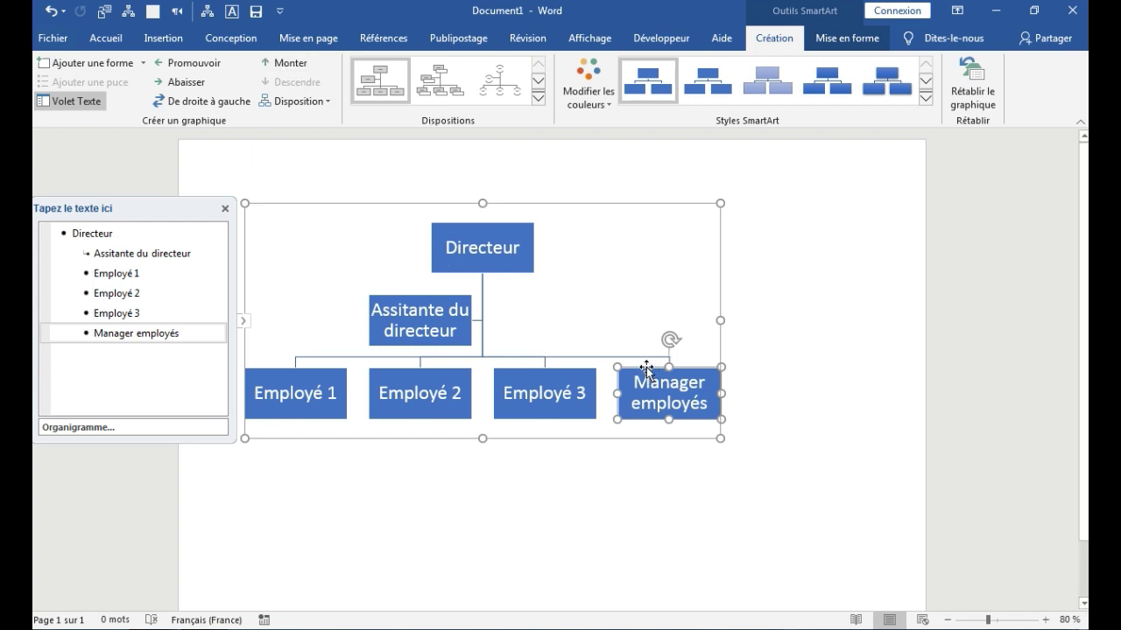
{"action": "left_click", "coordinate": [289, 71]}
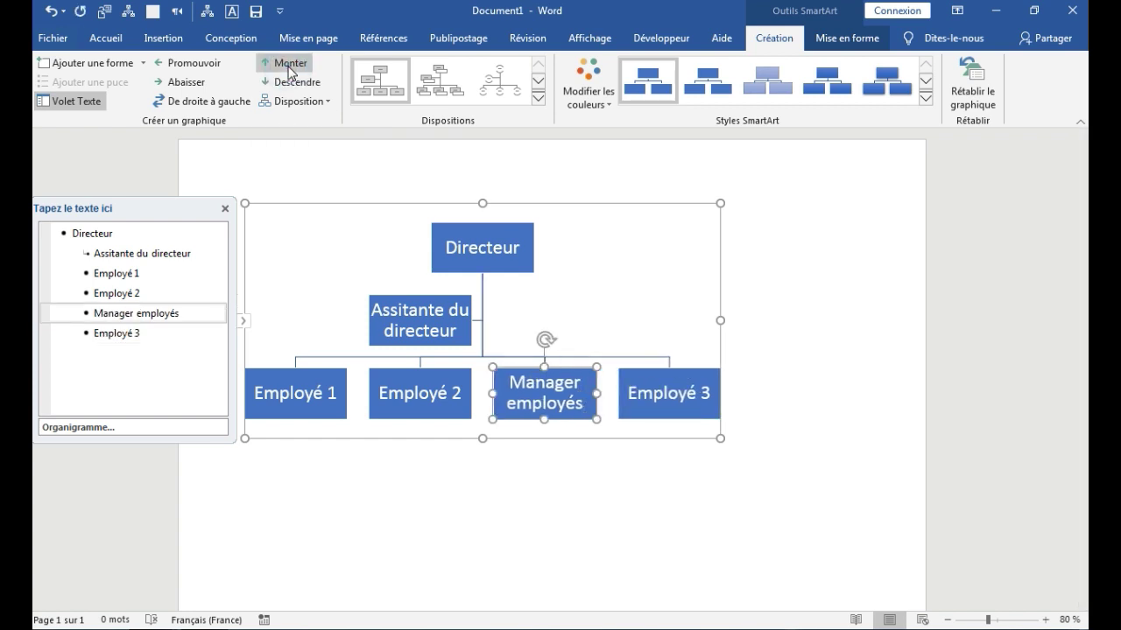
{"action": "left_click", "coordinate": [289, 70]}
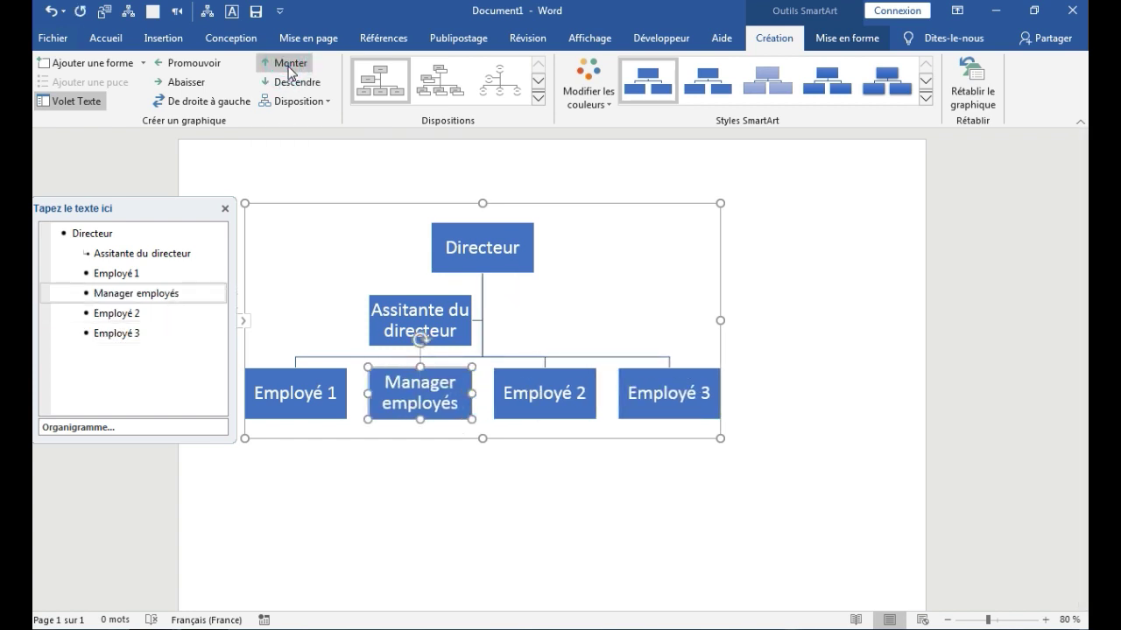
{"action": "left_click", "coordinate": [289, 71]}
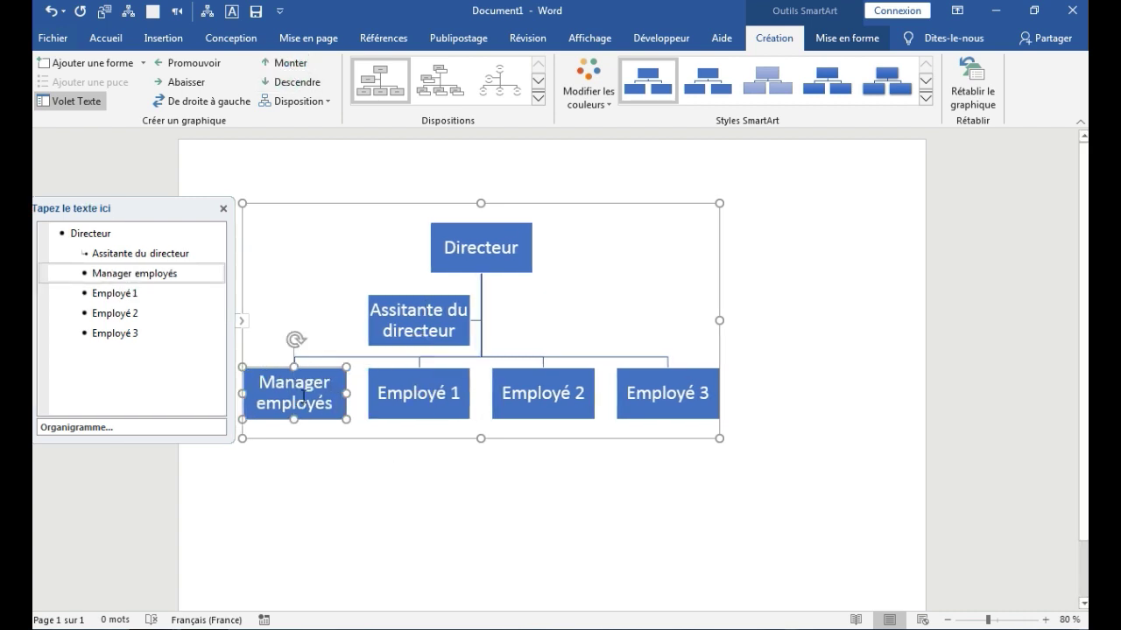
- Demote the "Employé 1" and "Employé 2" boxes one level so they report to "Manager employés"
{"action": "left_click", "coordinate": [403, 377]}
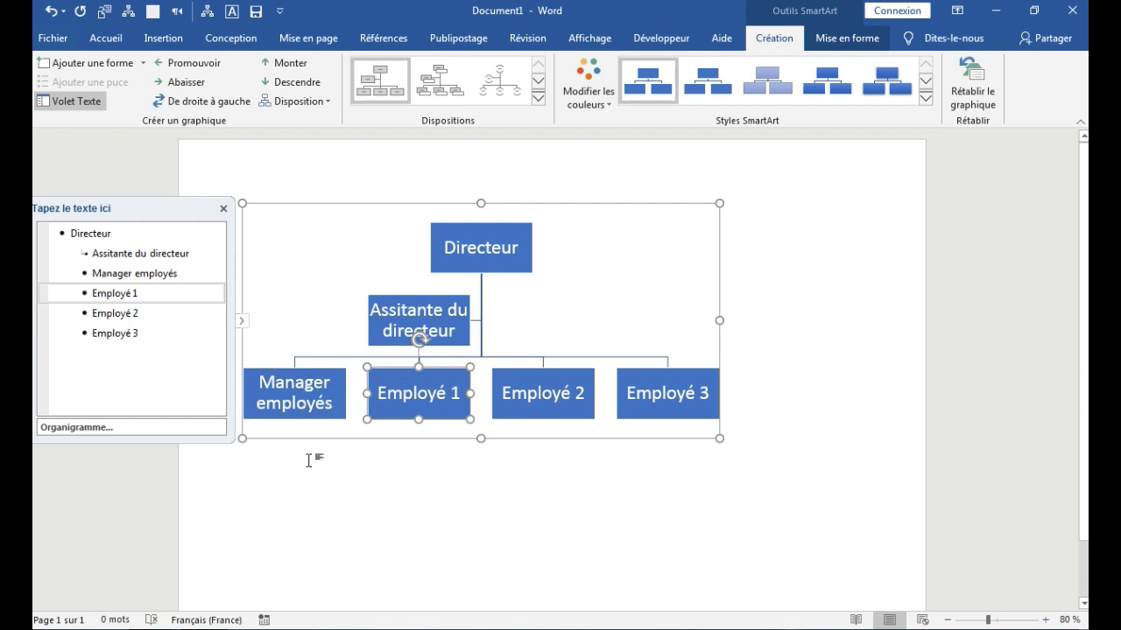
{"action": "left_click", "coordinate": [186, 83]}
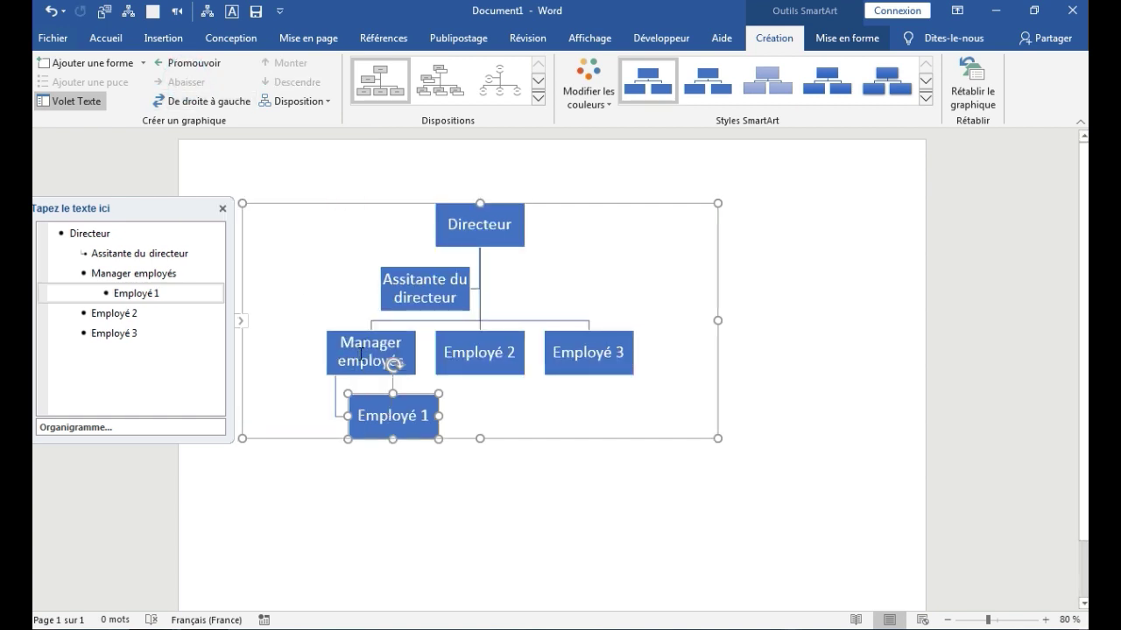
{"action": "left_click", "coordinate": [468, 344]}
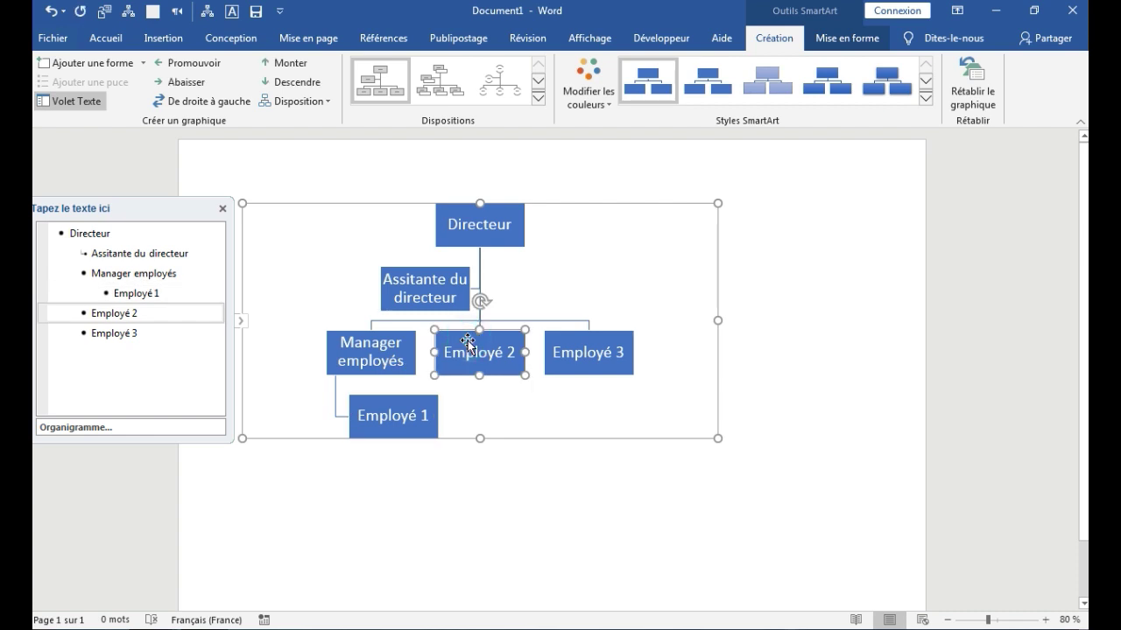
{"action": "left_click", "coordinate": [185, 84]}
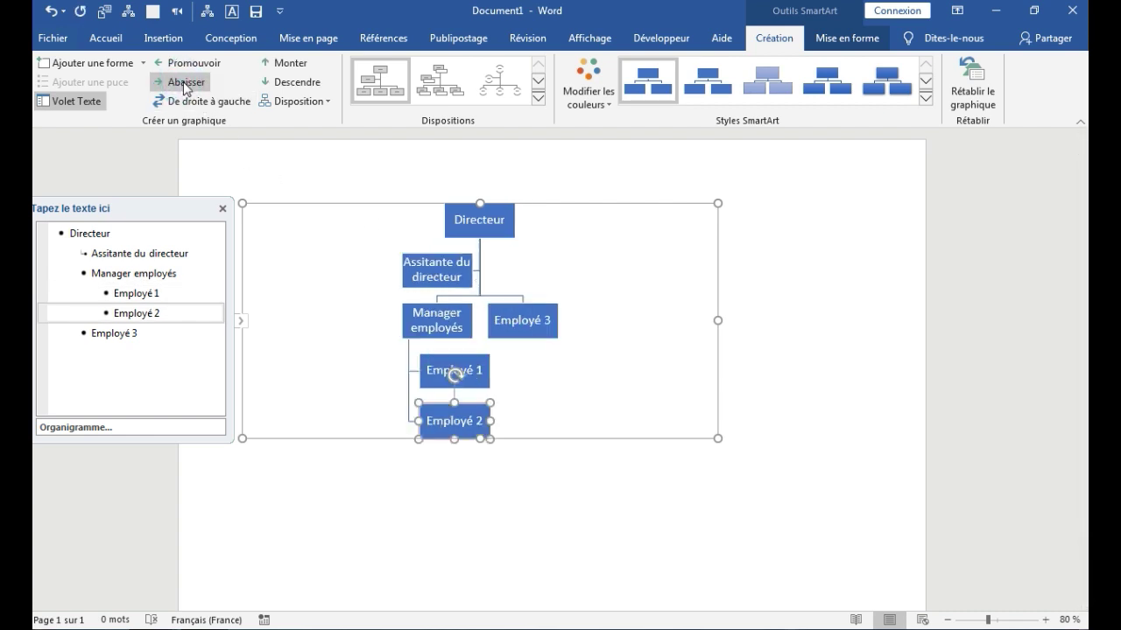
- Demote the "Employé 3" box one level so it reports to "Manager employés", and widen the chart frame towards the page's right margin
{"action": "left_click", "coordinate": [528, 326]}
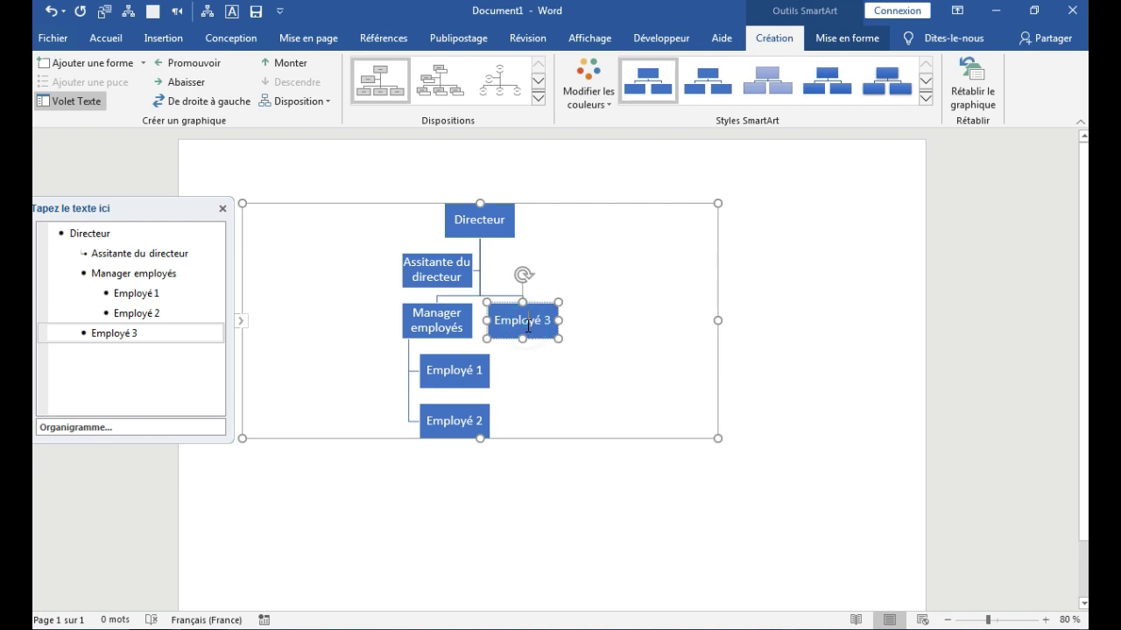
{"action": "left_click", "coordinate": [192, 85]}
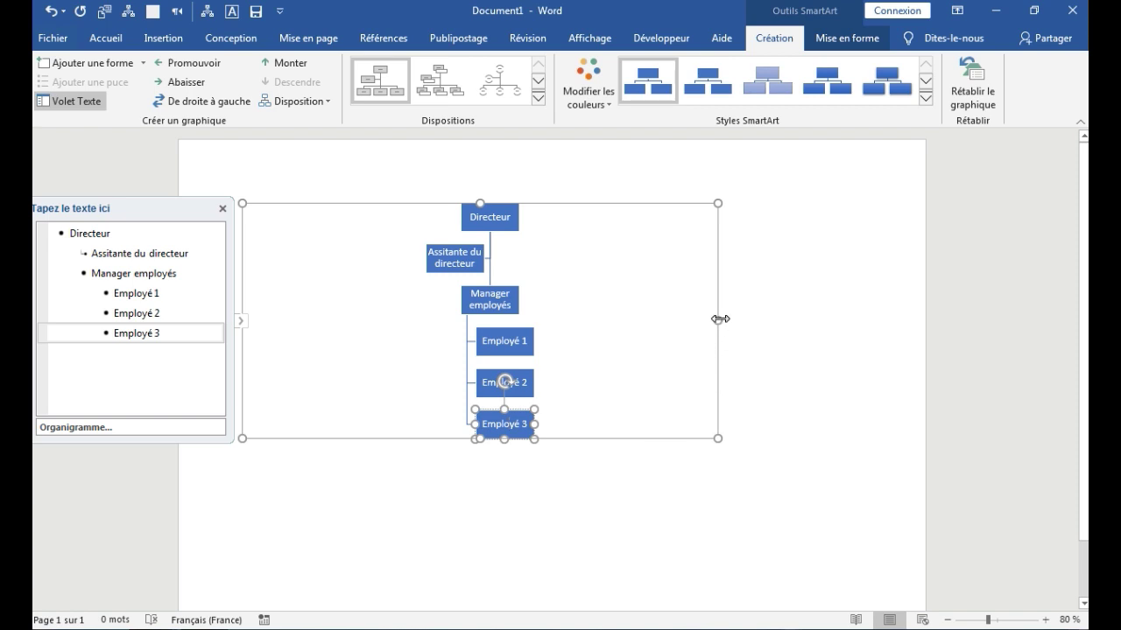
{"action": "left_click_drag", "start_coordinate": [719, 319], "coordinate": [805, 311]}
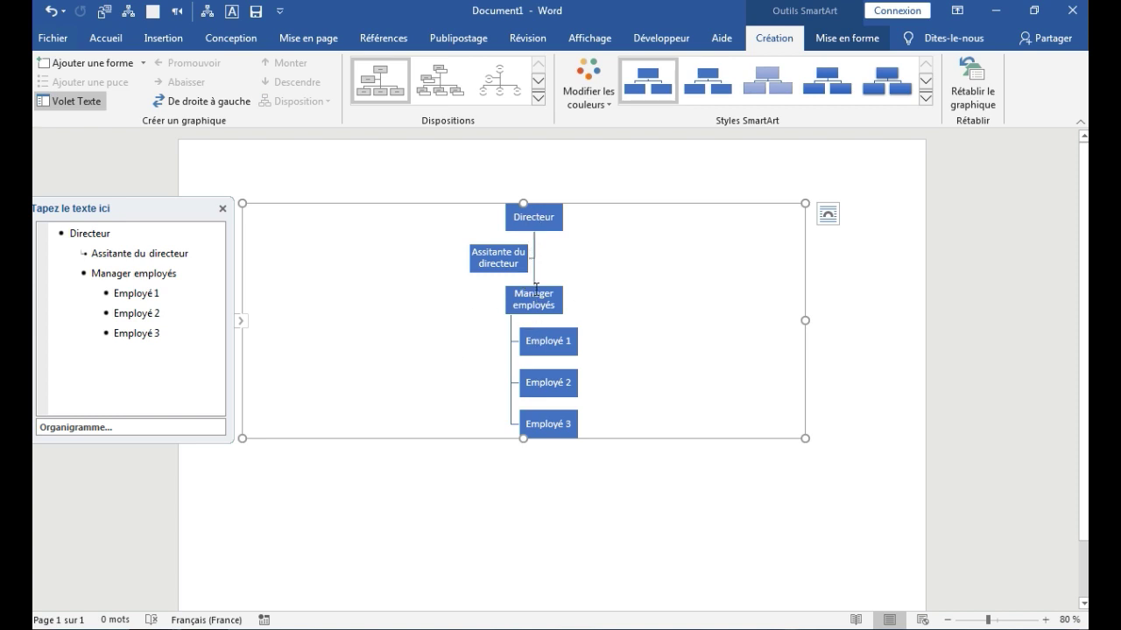
- Set the layout of the branch under "Manager employés" to Standard so the employee boxes sit side by side
{"action": "left_click", "coordinate": [542, 291]}
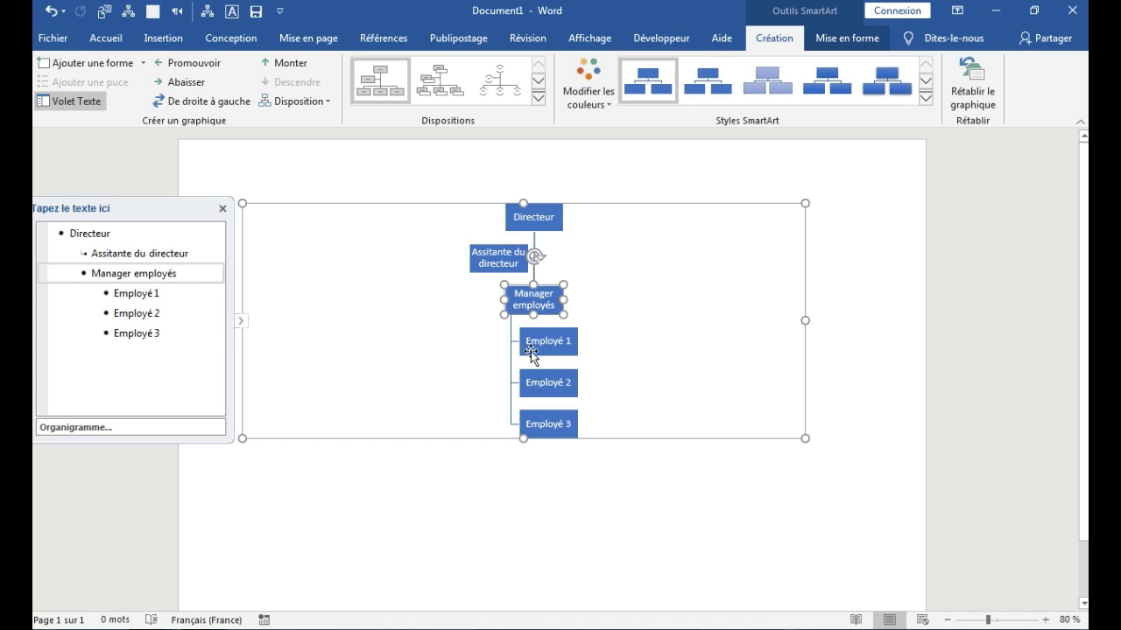
{"action": "left_click", "coordinate": [329, 101]}
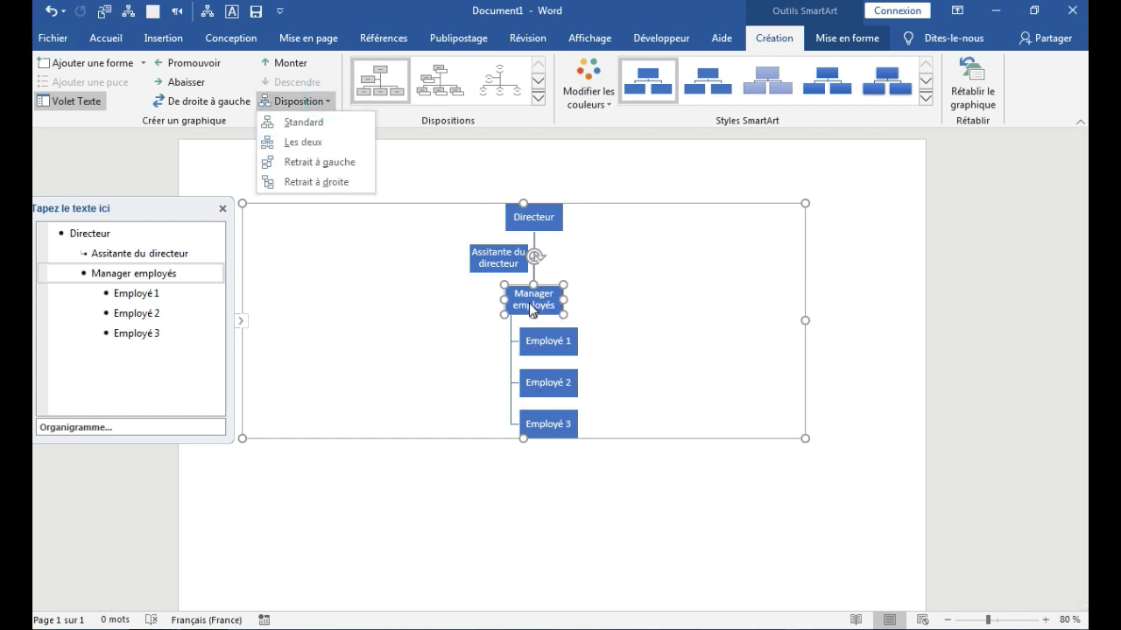
{"action": "left_click", "coordinate": [298, 128]}
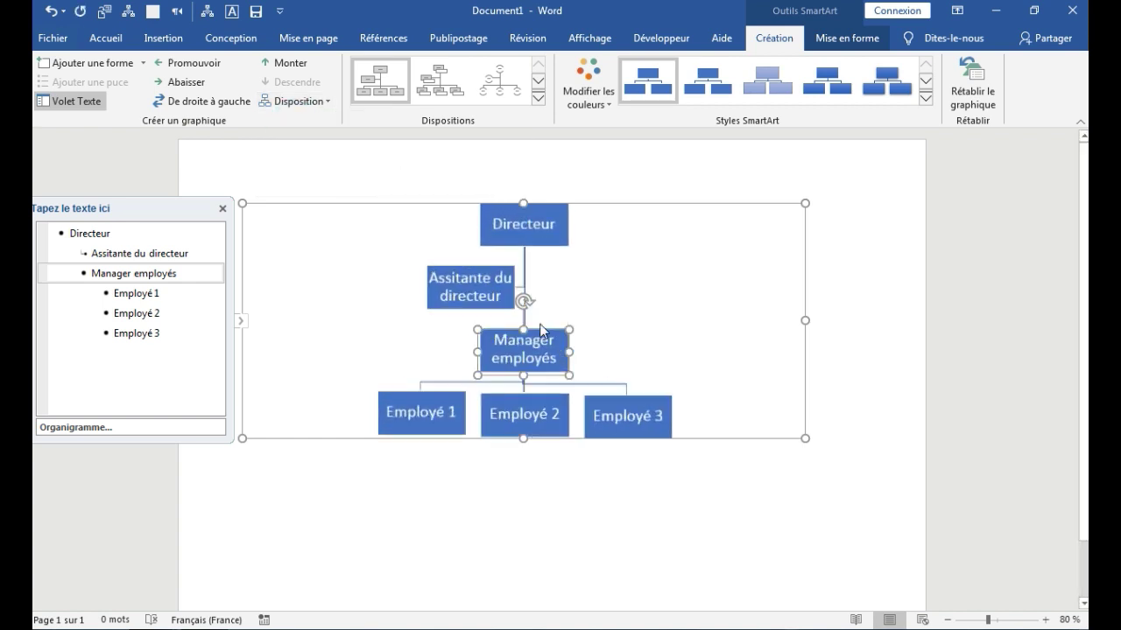
{"action": "left_click", "coordinate": [651, 499]}
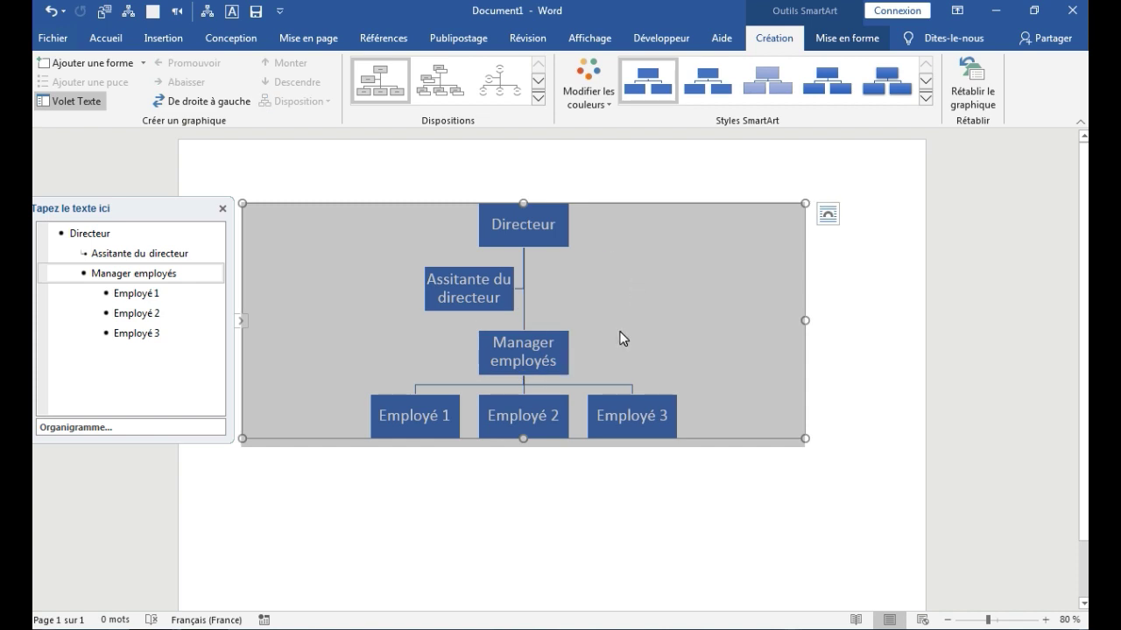
- Add a shape below the "Manager employés" box and label it "Employé 4"
{"action": "left_click", "coordinate": [619, 335]}
{"action": "left_click", "coordinate": [536, 347]}
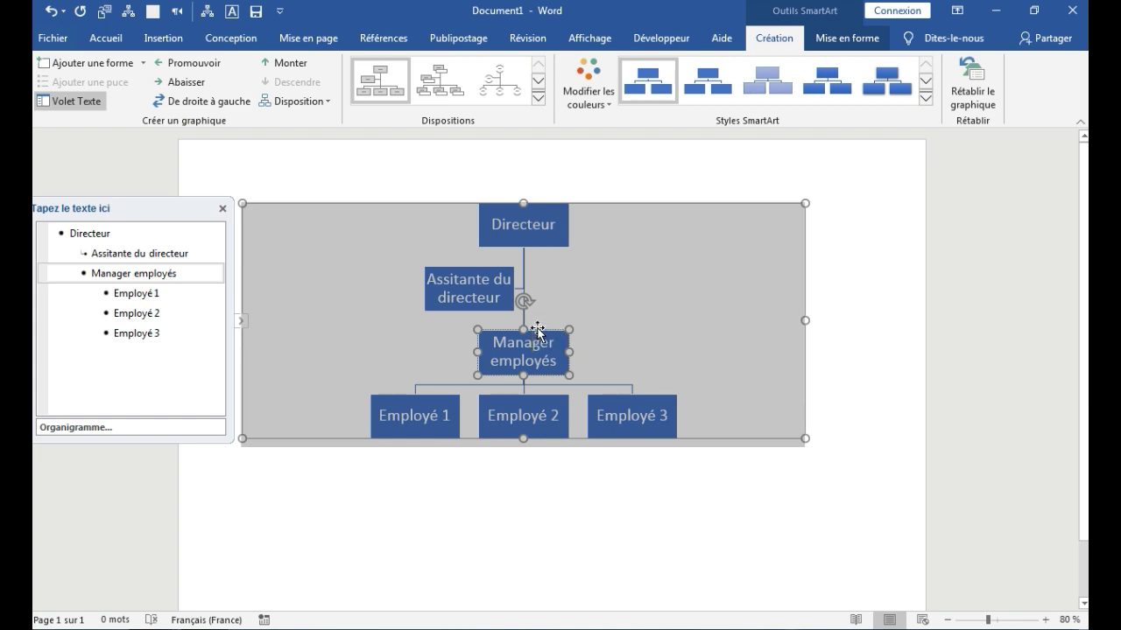
{"action": "left_click", "coordinate": [142, 62]}
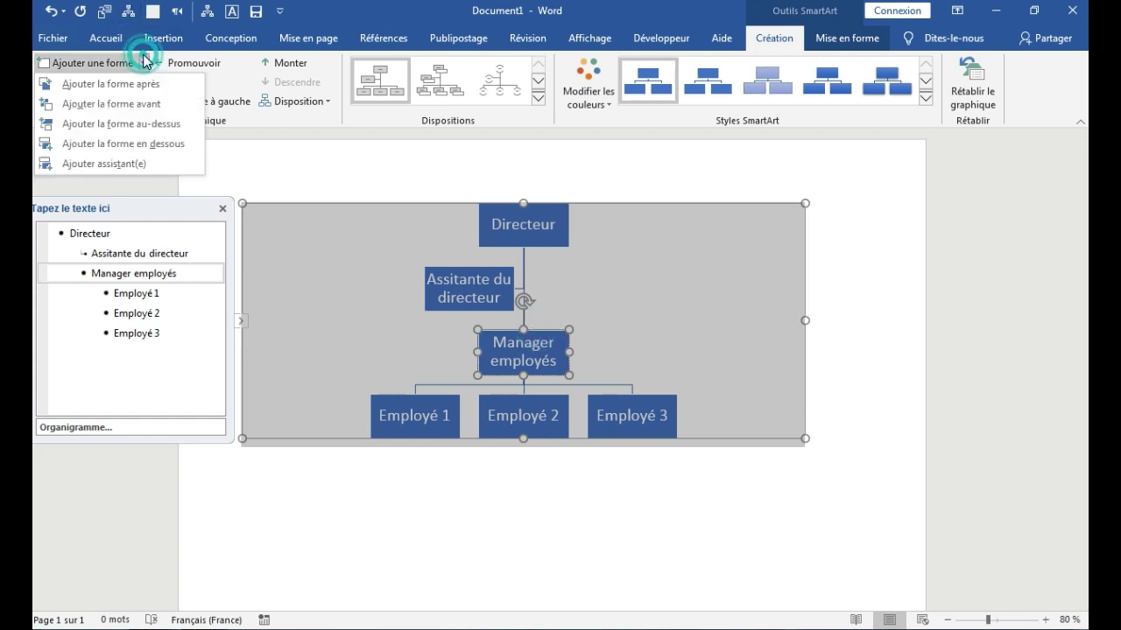
{"action": "left_click", "coordinate": [118, 149]}
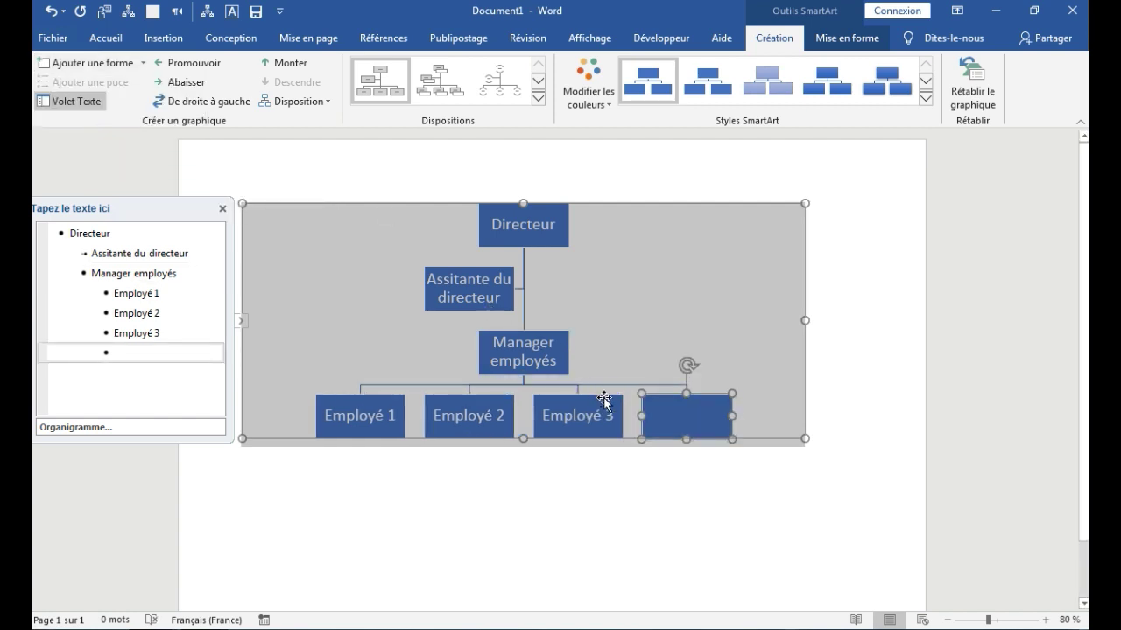
{"action": "type", "text": "Emp"}
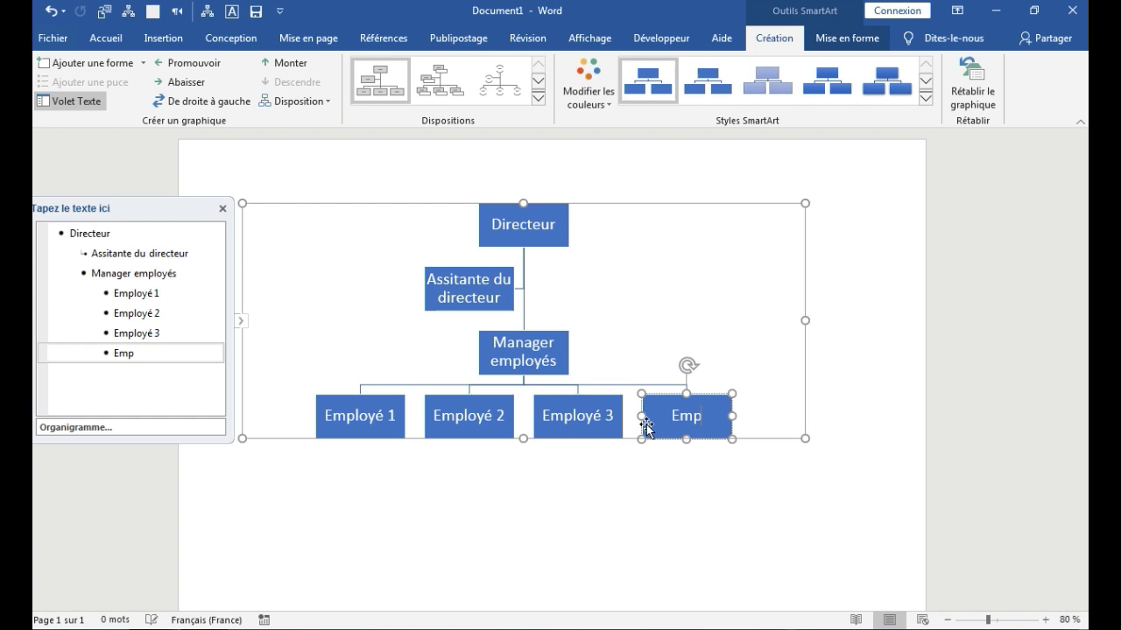
{"action": "type", "text": "loyé 4"}
{"action": "key", "text": "Escape"}
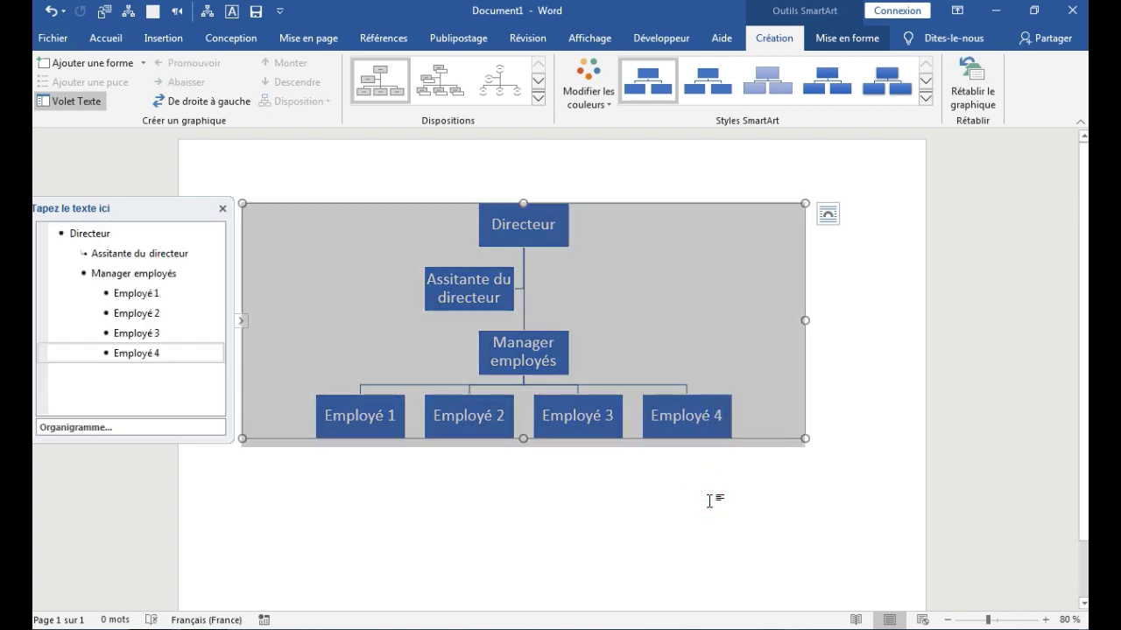
{"action": "left_click", "coordinate": [547, 285]}
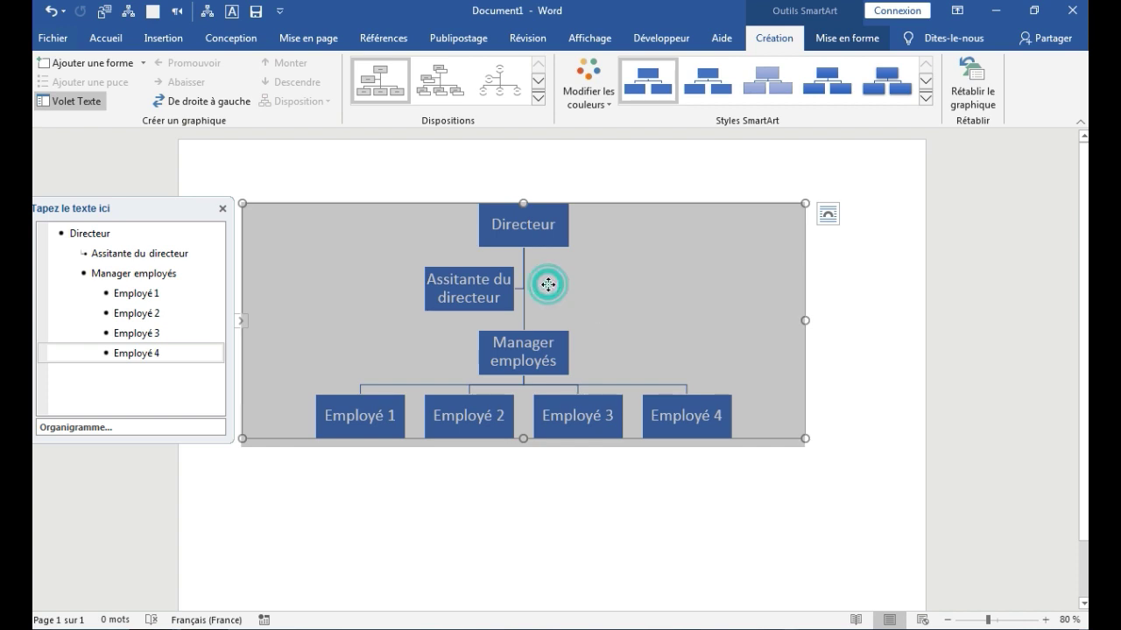
{"action": "left_click", "coordinate": [491, 291]}
{"action": "left_click", "coordinate": [595, 256]}
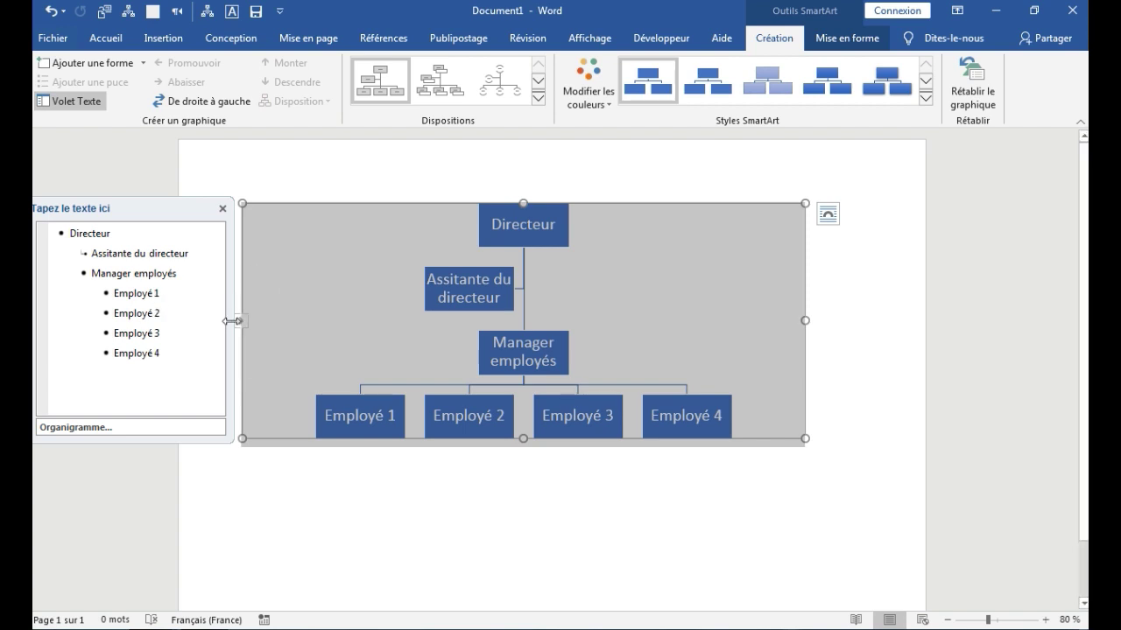
- Hide the chart's text pane, show it again, and leave it hidden
{"action": "left_click", "coordinate": [242, 325]}
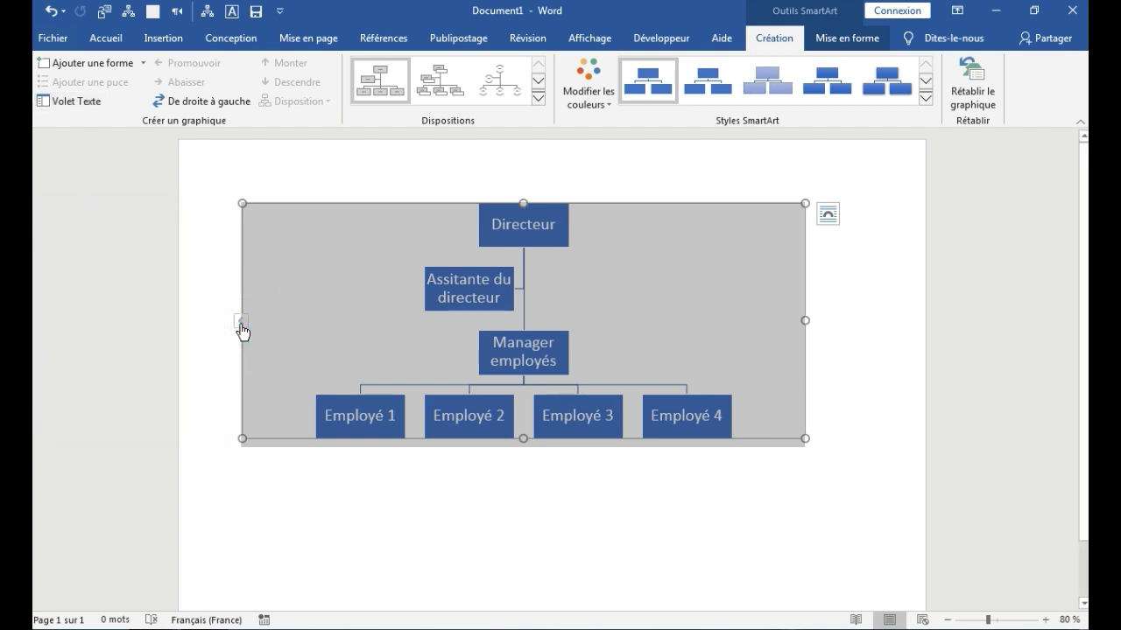
{"action": "left_click", "coordinate": [242, 326]}
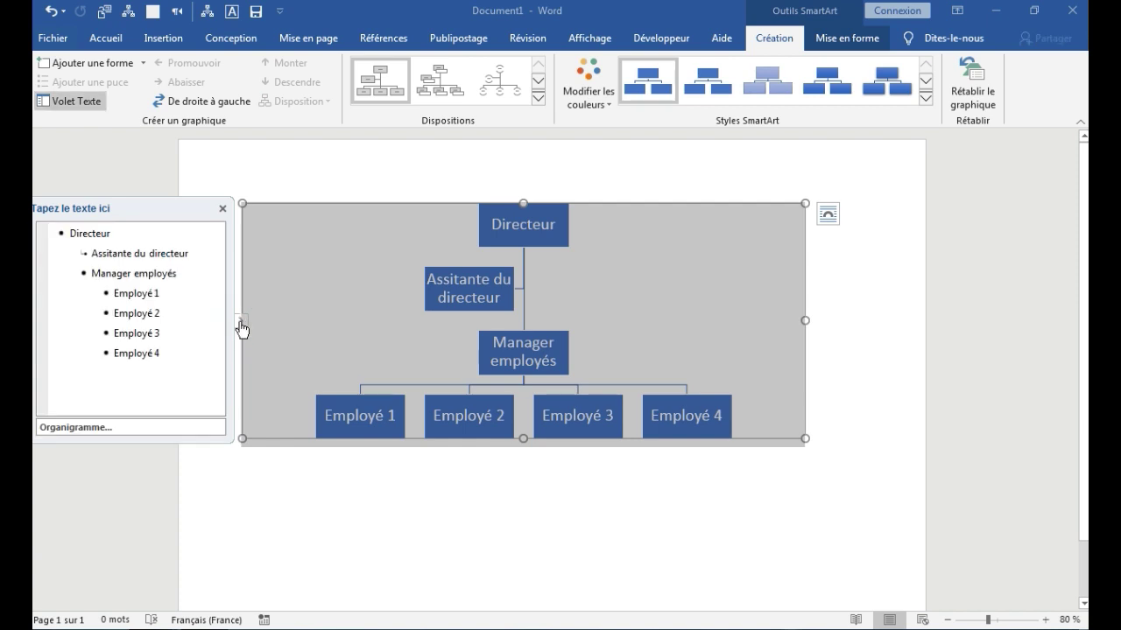
{"action": "left_click", "coordinate": [69, 102]}
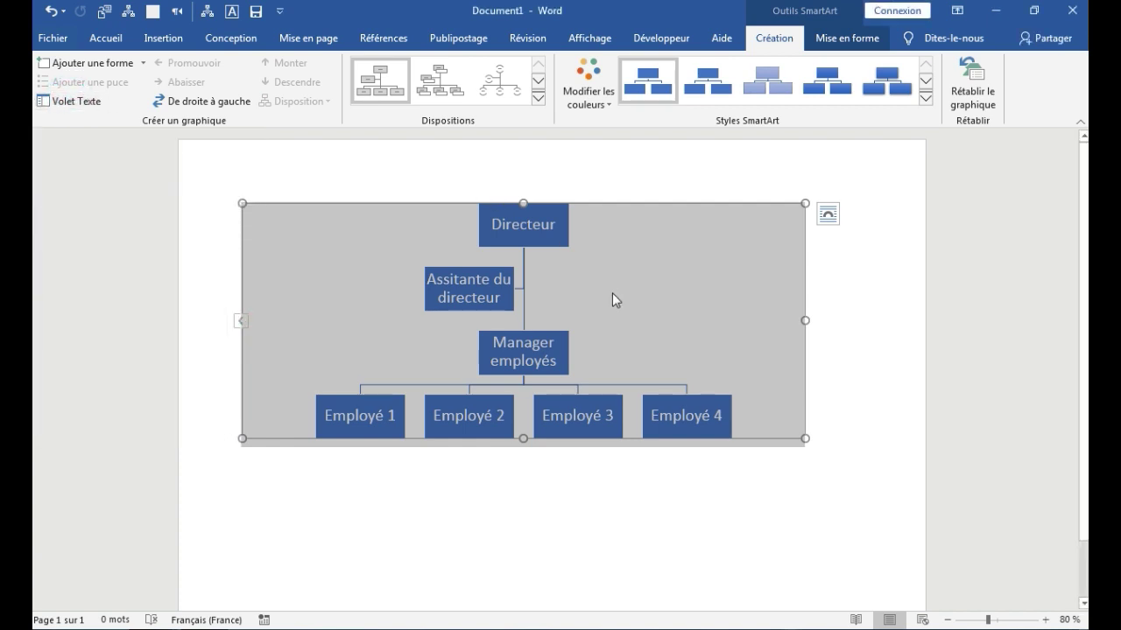
- Recolour the chart with the third "En couleur" variation: orange director, yellow second level and blue employees
{"action": "left_click", "coordinate": [542, 210]}
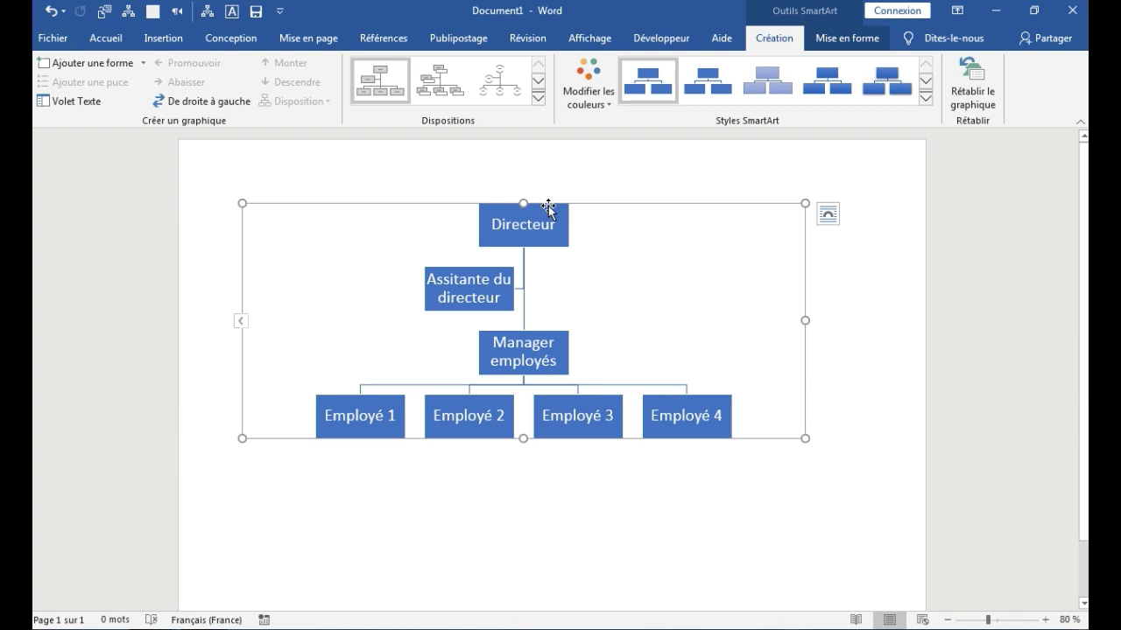
{"action": "left_click", "coordinate": [608, 104]}
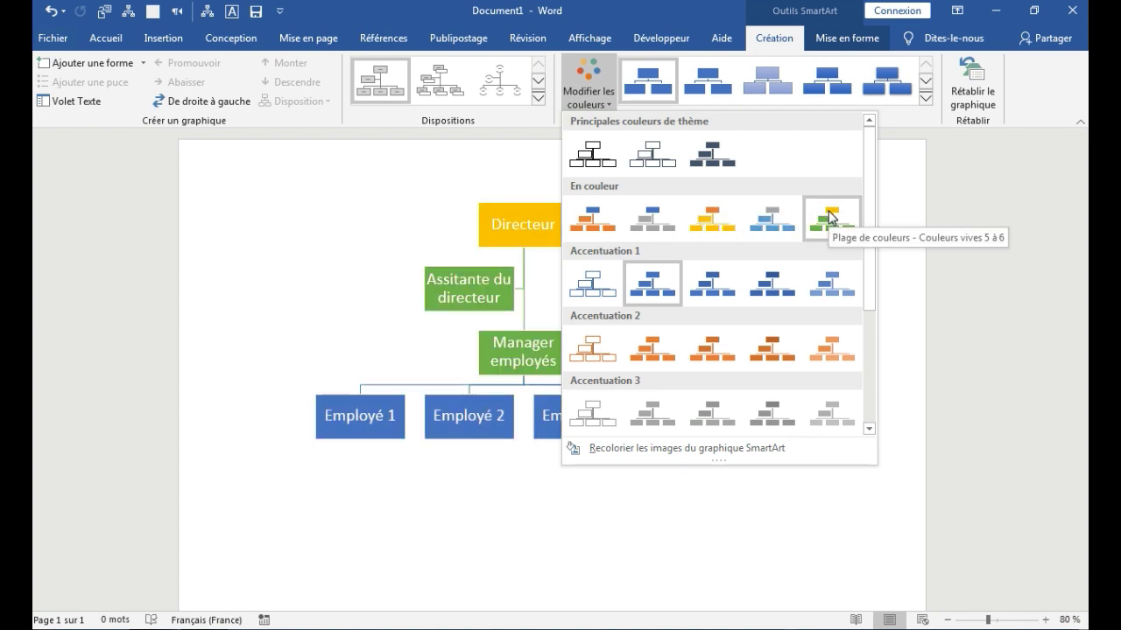
{"action": "left_click", "coordinate": [712, 224]}
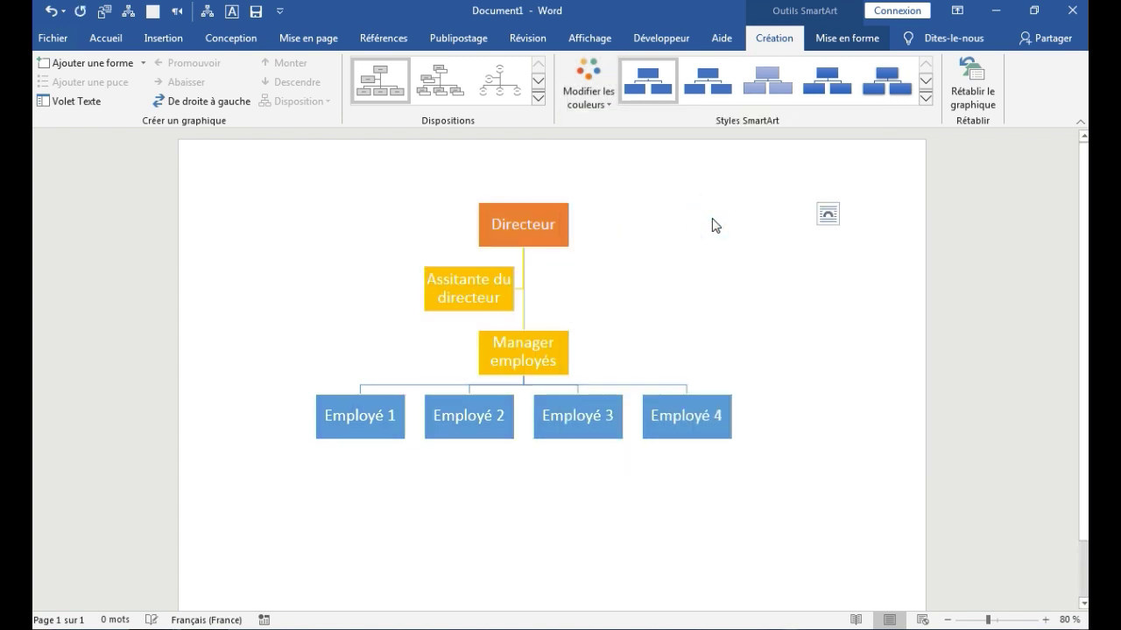
- Apply the first SmartArt style under "Meilleure correspondance pour le document" to the chart and deselect it
{"action": "left_click", "coordinate": [926, 98]}
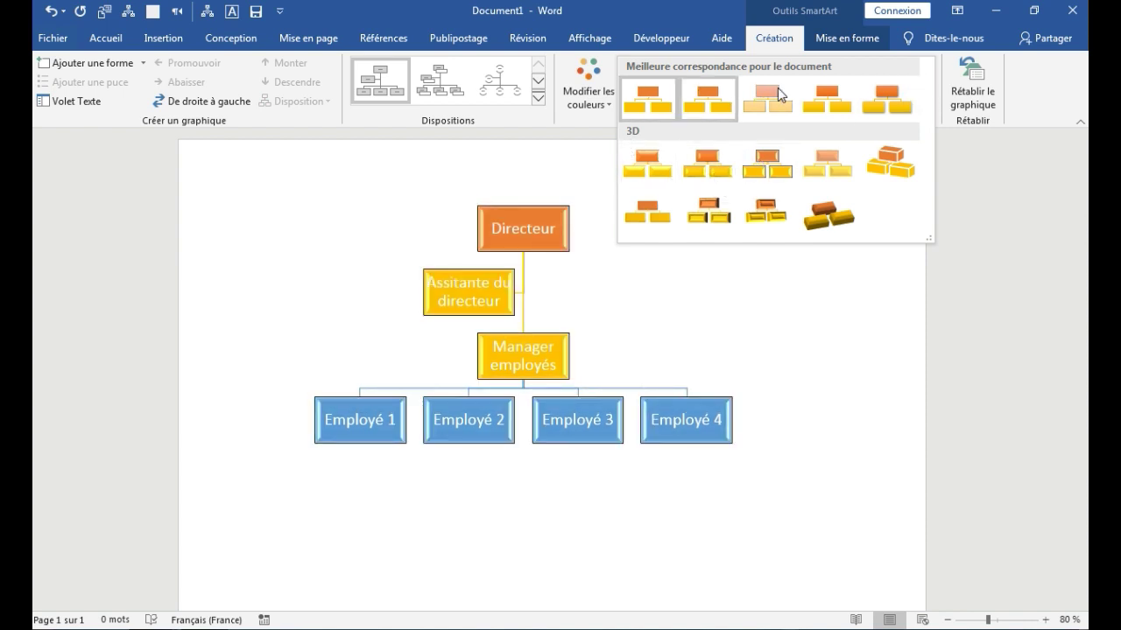
{"action": "left_click", "coordinate": [648, 102]}
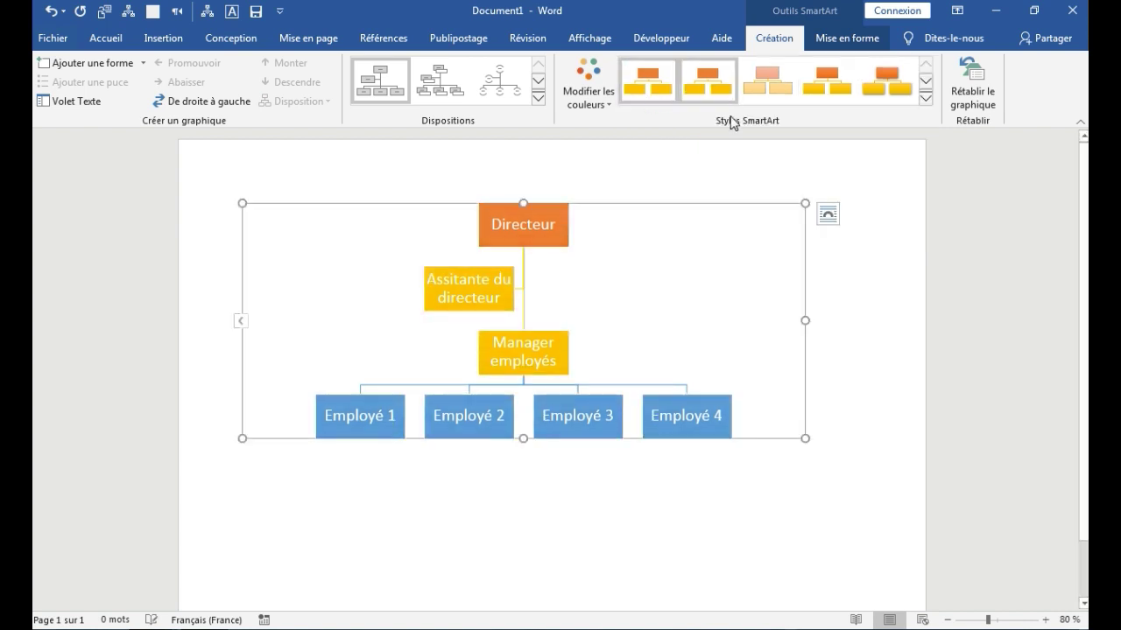
{"action": "left_click", "coordinate": [711, 183]}
{"action": "left_click", "coordinate": [546, 496]}
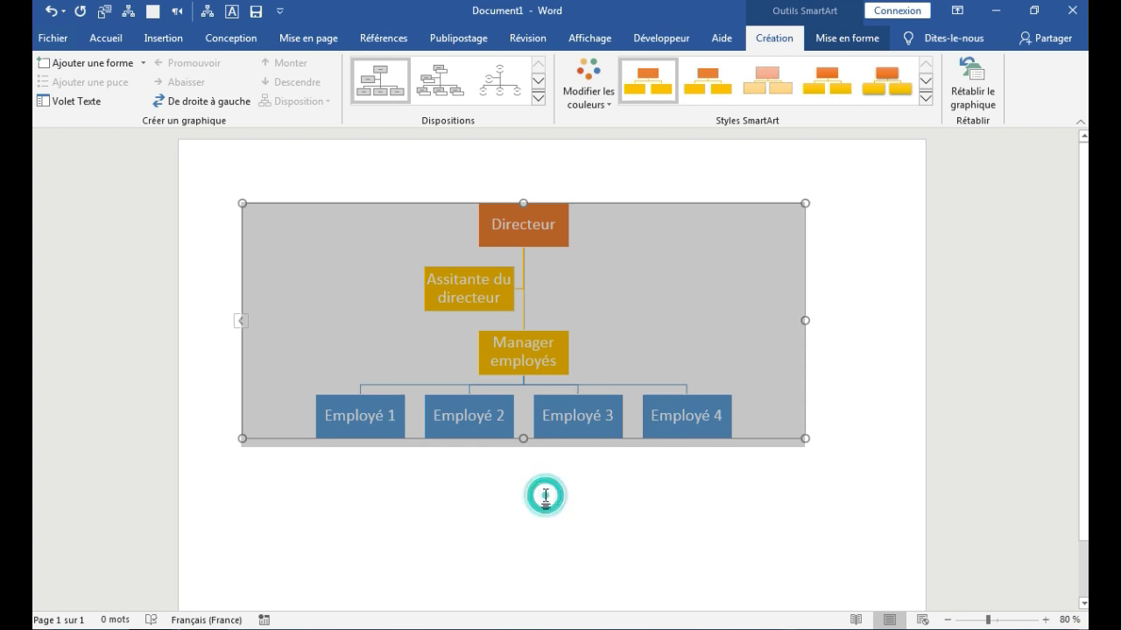
{"action": "left_click", "coordinate": [545, 496]}
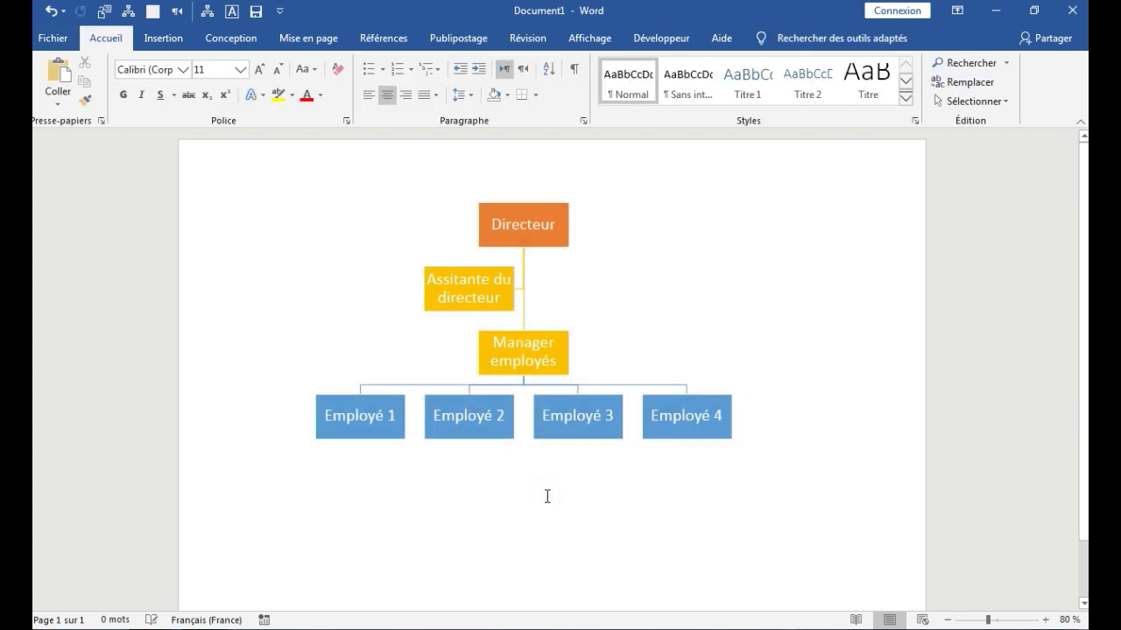